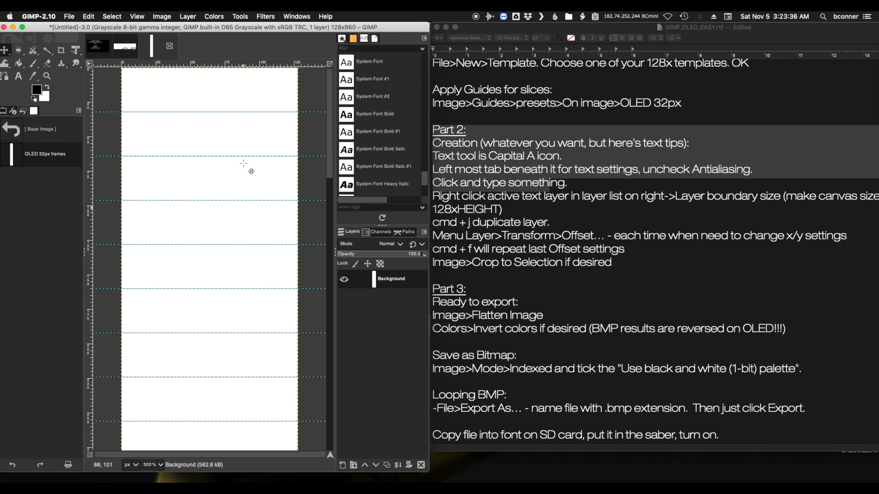
scroll(282, 162, "down", 3)
Highlight the line about the Text tool in the Part 2 notes
left_click(610, 144)
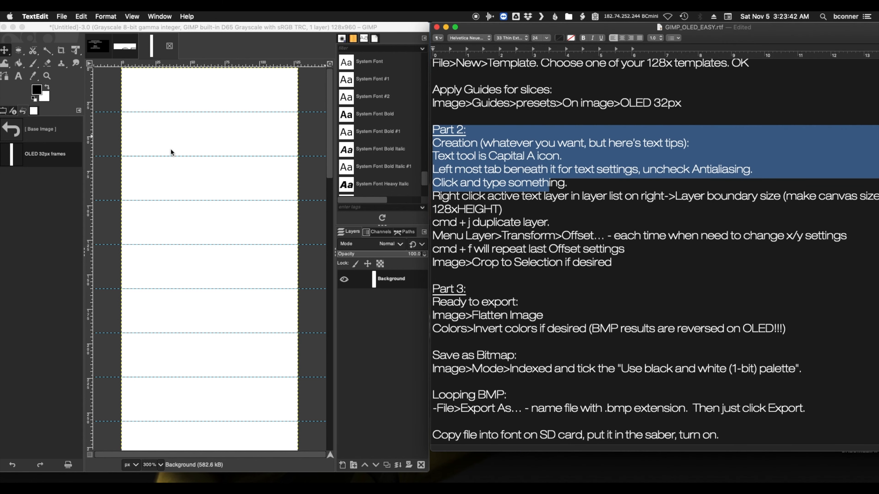
left_click(450, 155)
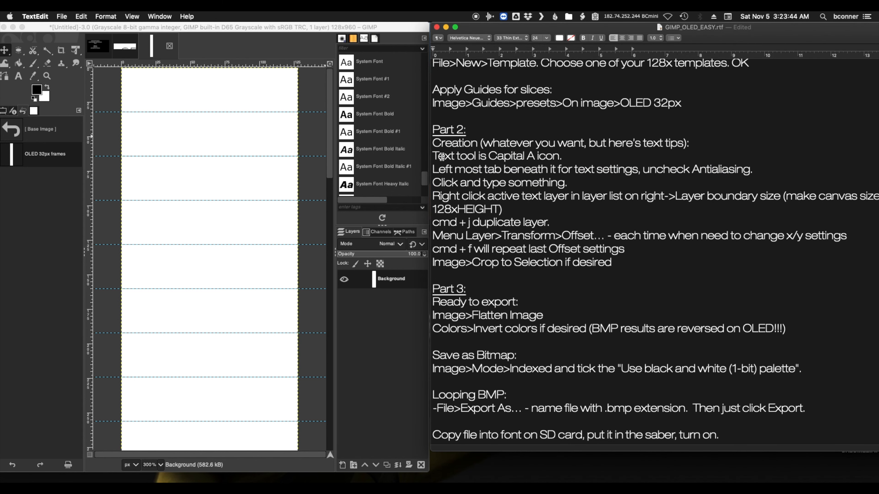
left_click_drag(435, 157, 564, 157)
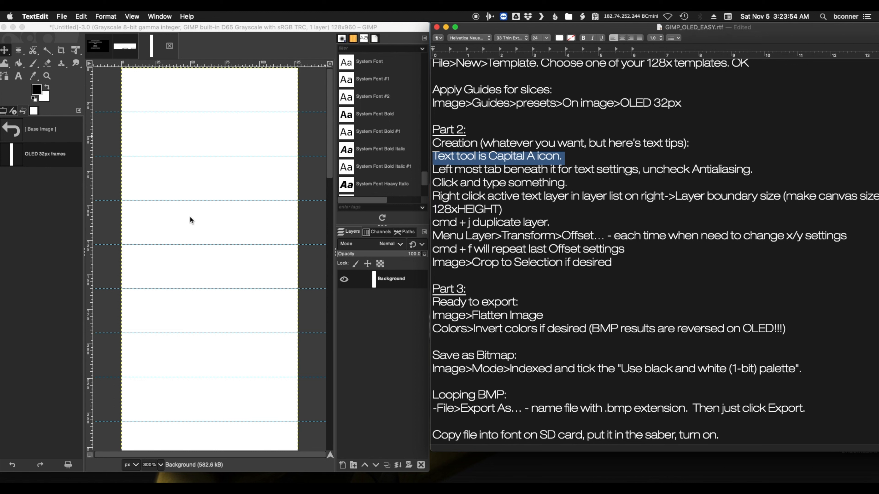
Switch to GIMP, activate the Text tool and show its options, leaving Antialiasing turned off
left_click(35, 49)
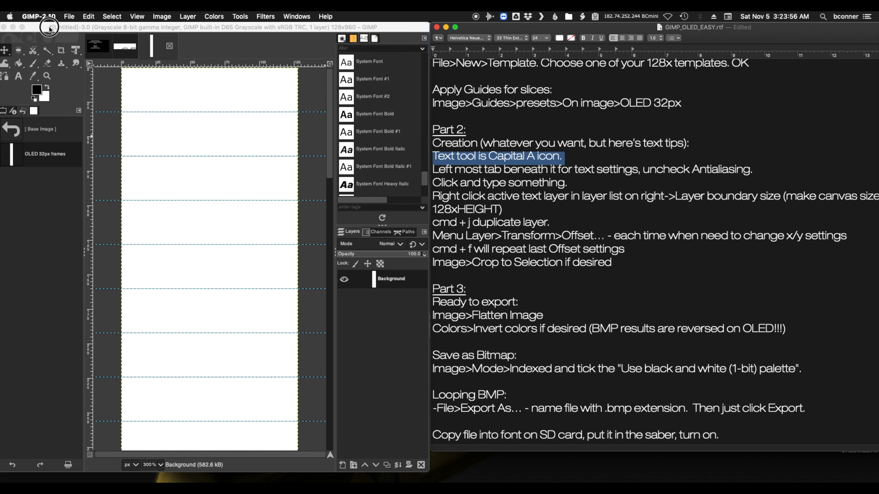
left_click(24, 76)
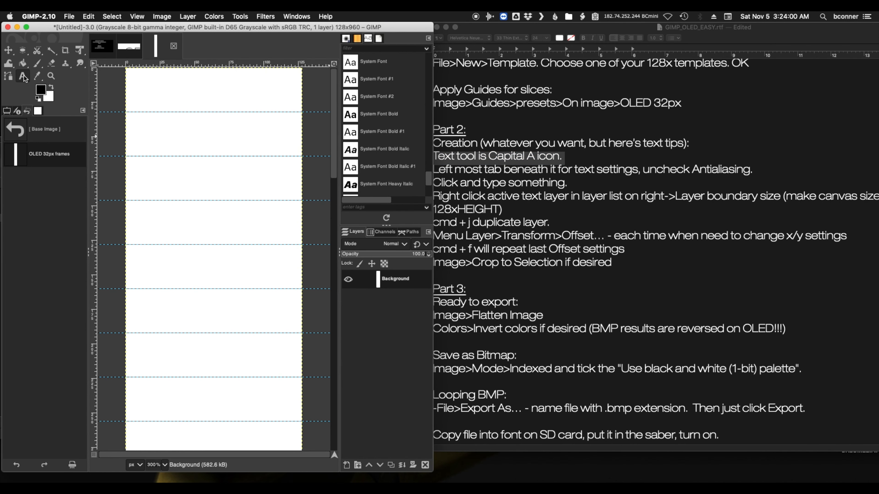
left_click(475, 25)
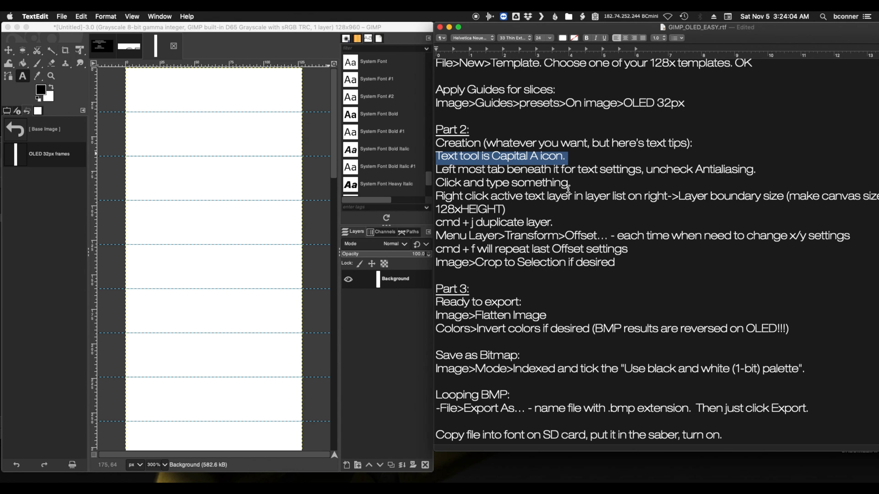
left_click(7, 111)
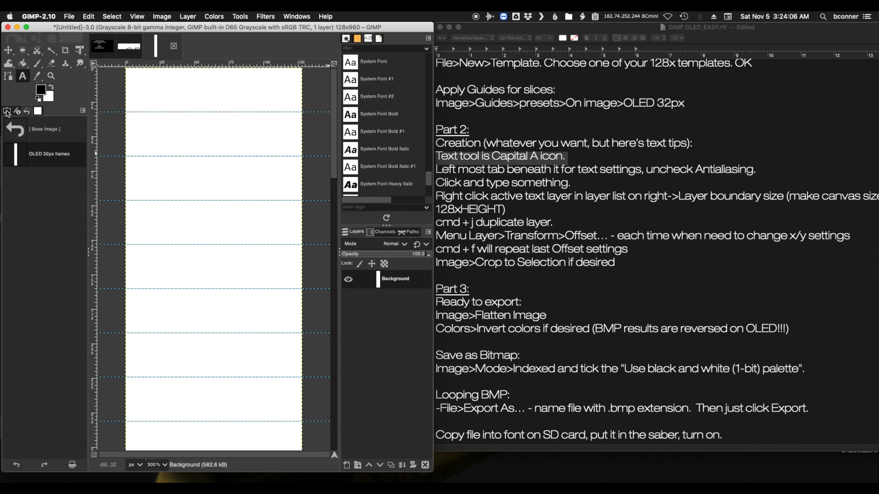
left_click(7, 112)
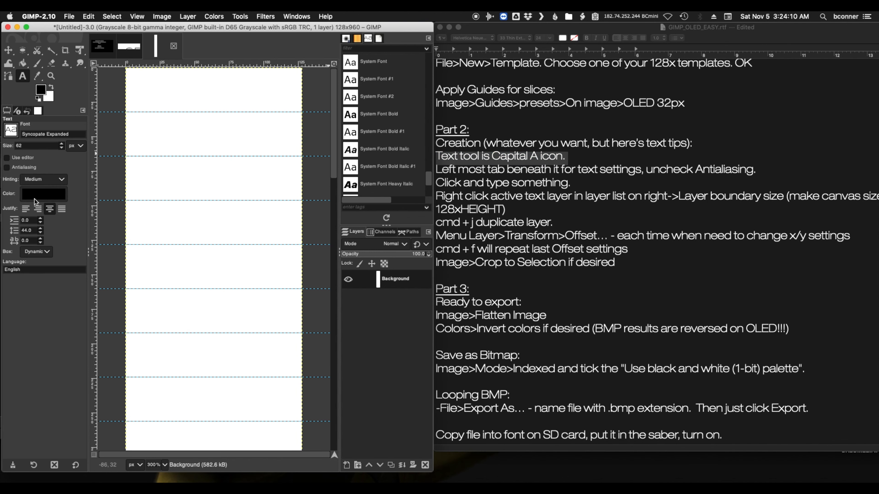
left_click(9, 168)
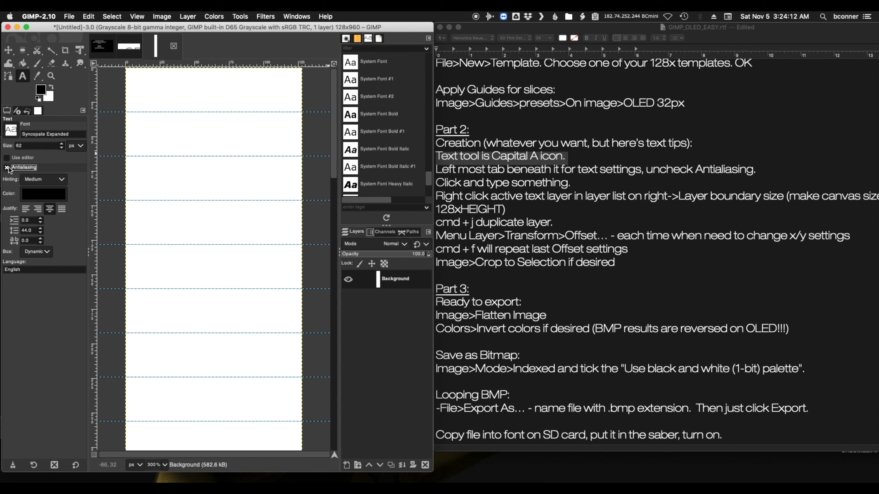
left_click(7, 168)
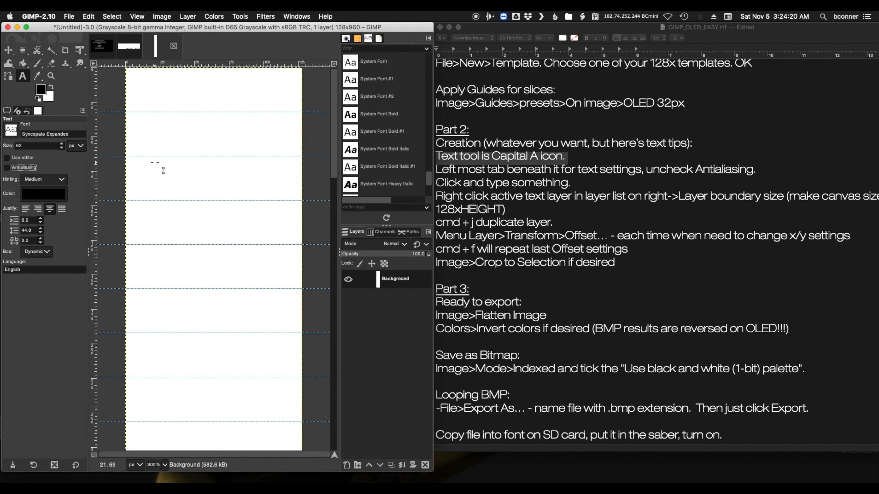
Highlight the notes' text-settings lines, then switch back to GIMP and add the text CLASH in the first 32 px frame
left_click(438, 169)
left_click_drag(437, 169, 599, 187)
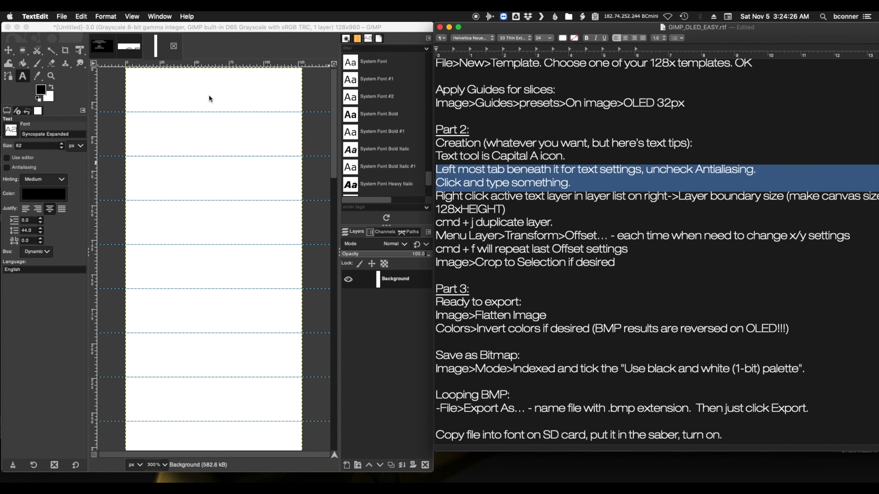
left_click(81, 91)
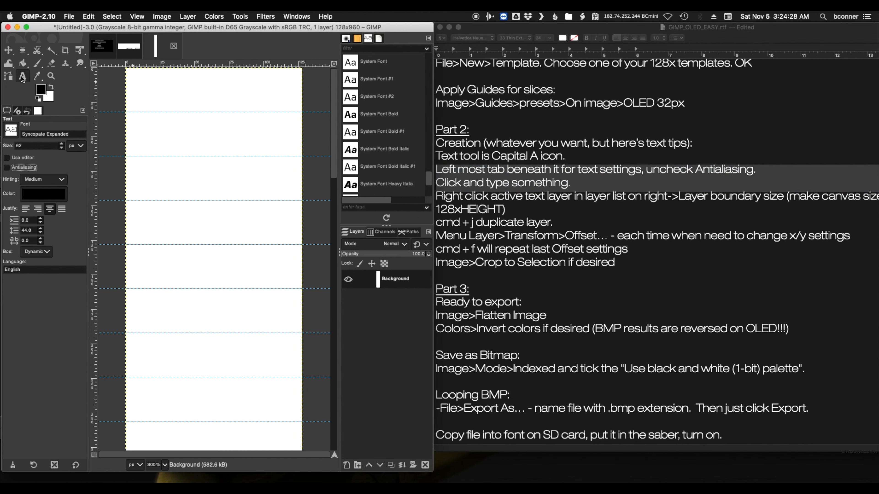
left_click(195, 95)
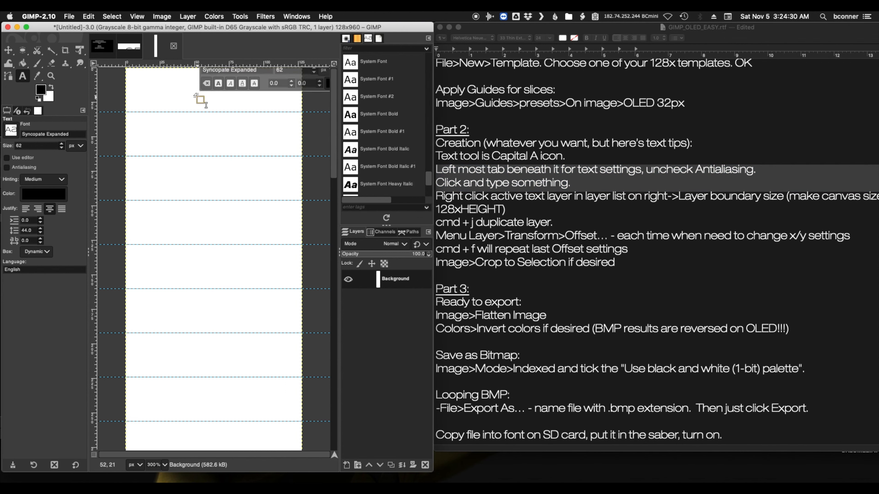
type("CLASH")
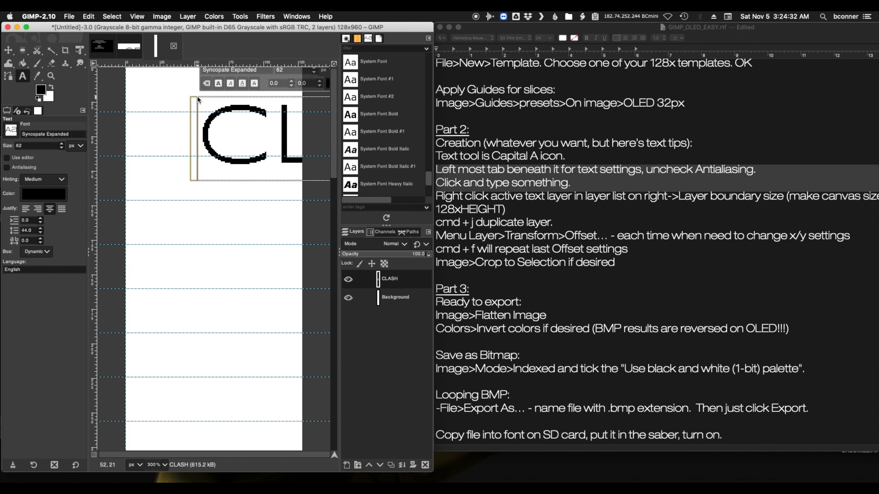
Select the whole CLASH text and set its font size to 30 px
double_click(242, 123)
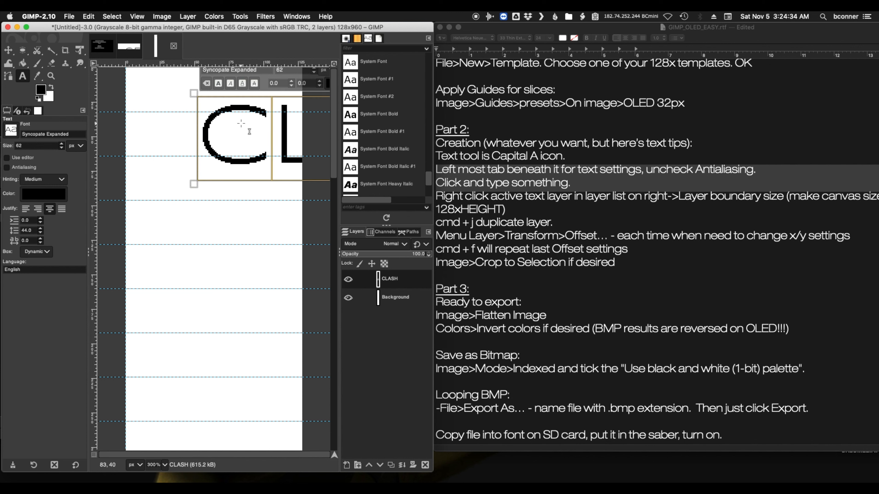
double_click(282, 123)
left_click(293, 72)
type("30")
key("Return")
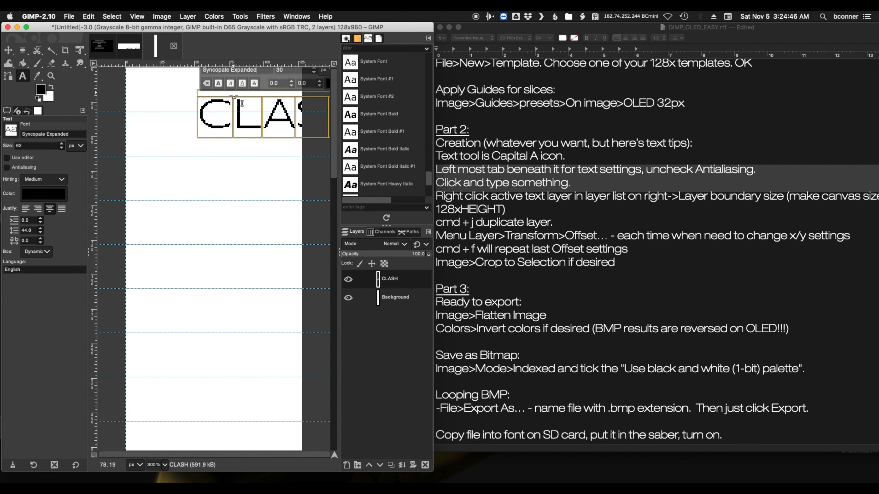
Browse the font list and change the CLASH text's font to Optima Heavy
triple_click(203, 70)
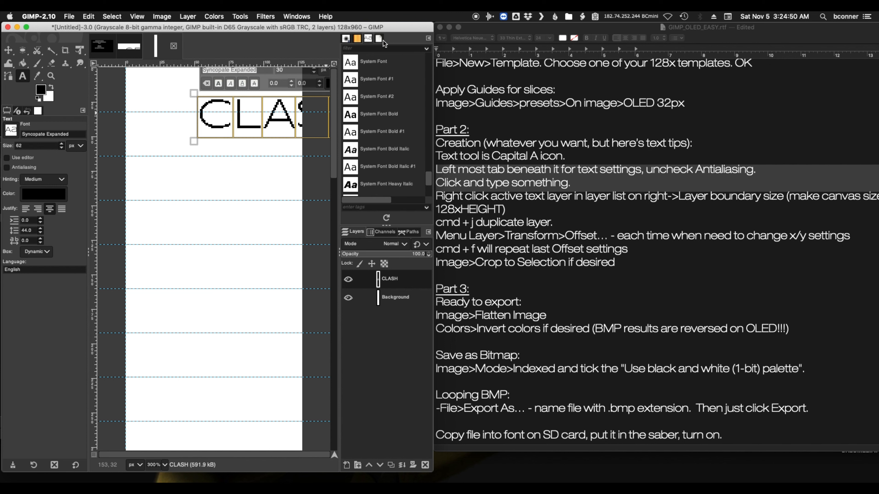
left_click(375, 40)
left_click(371, 41)
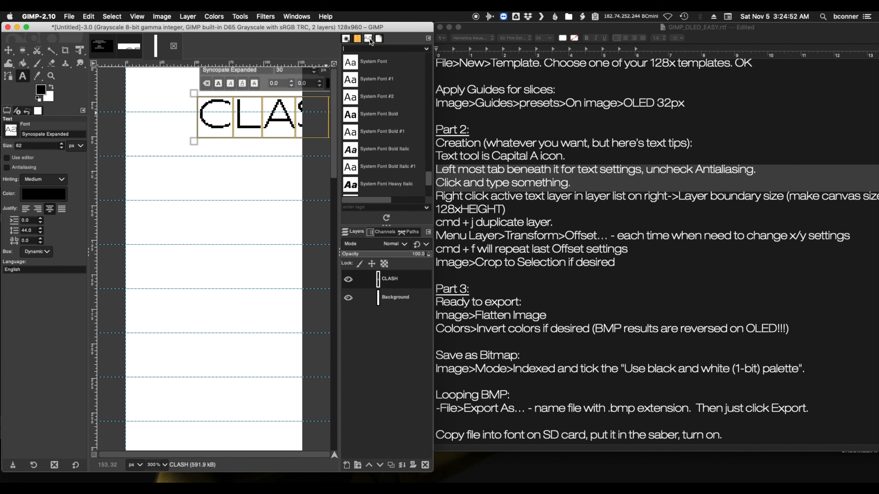
scroll(397, 156, "down", 10)
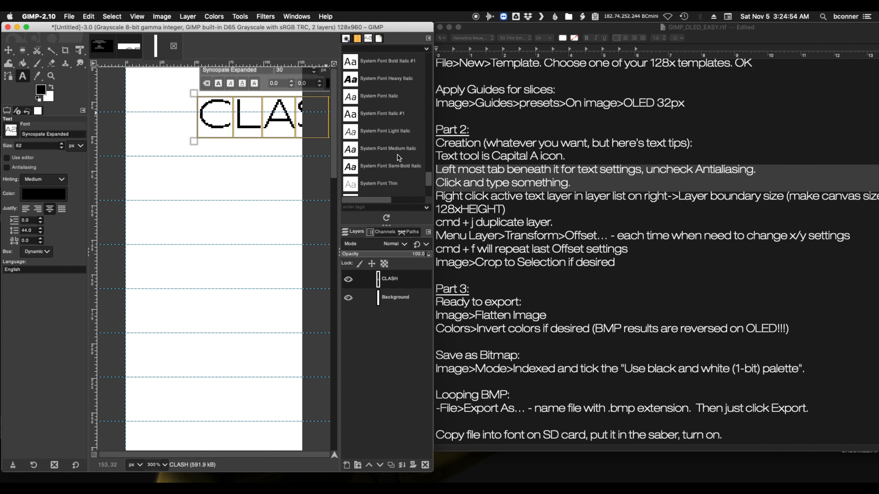
scroll(395, 155, "up", 10)
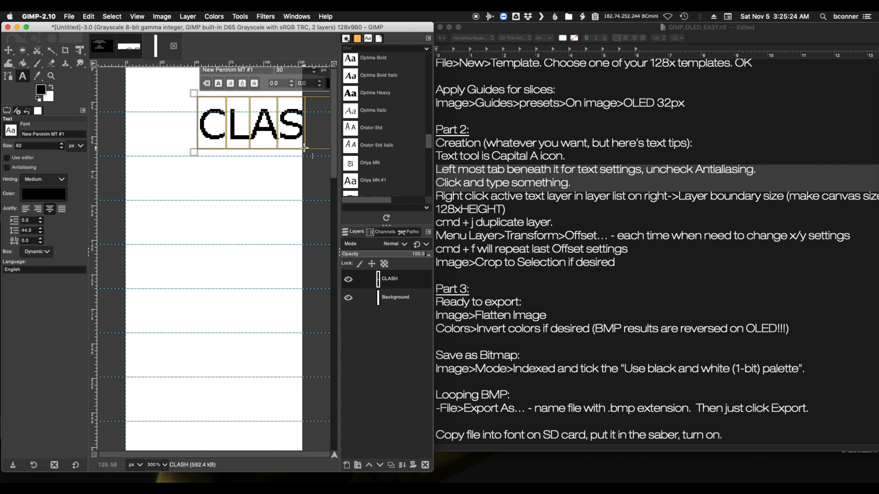
left_click(382, 92)
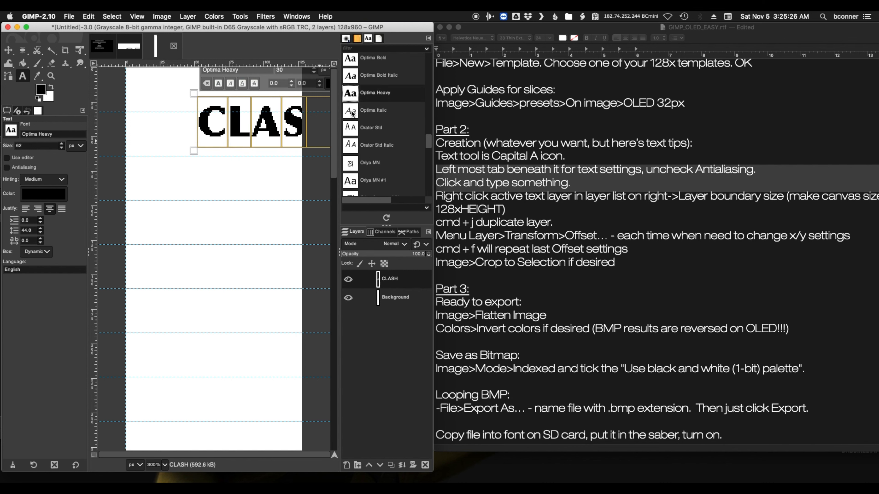
Set the CLASH text's size to 40 px and move it up against the canvas's upper-left corner
double_click(272, 70)
key("Return")
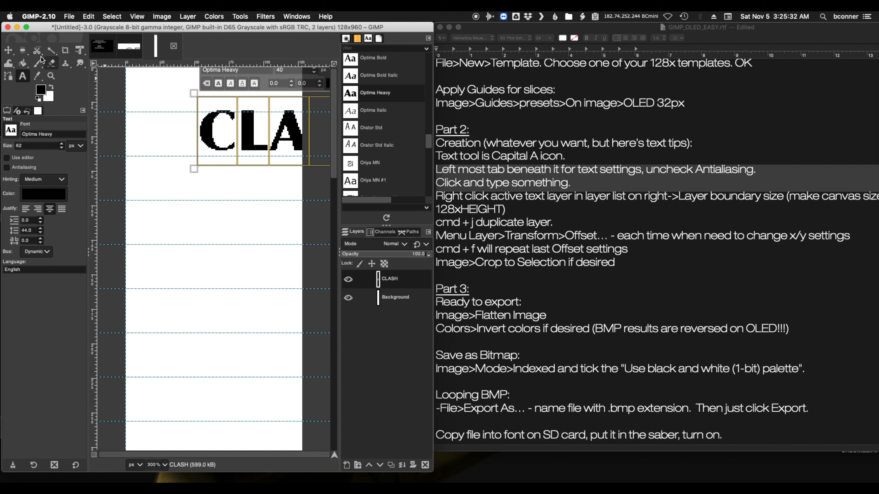
left_click(8, 50)
left_click_drag(209, 134, 128, 92)
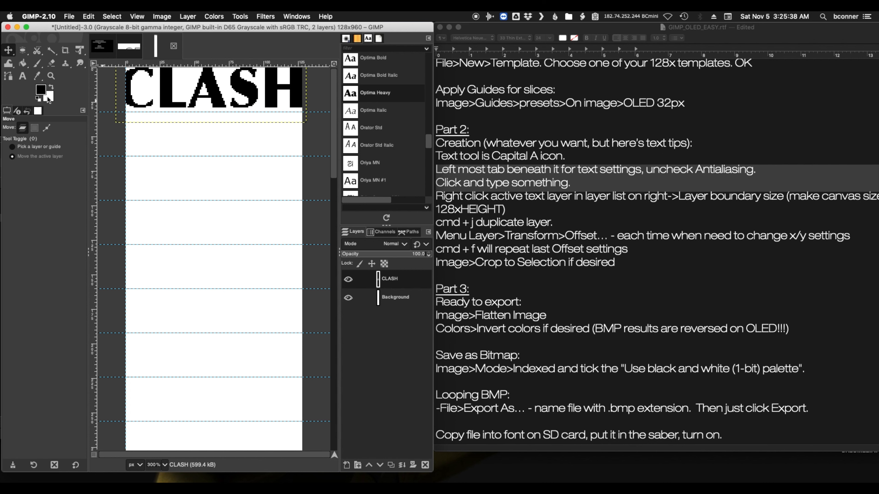
Reopen the CLASH text for editing, try a font size of 30 px and set it to 35 px
left_click(22, 76)
left_click(183, 83)
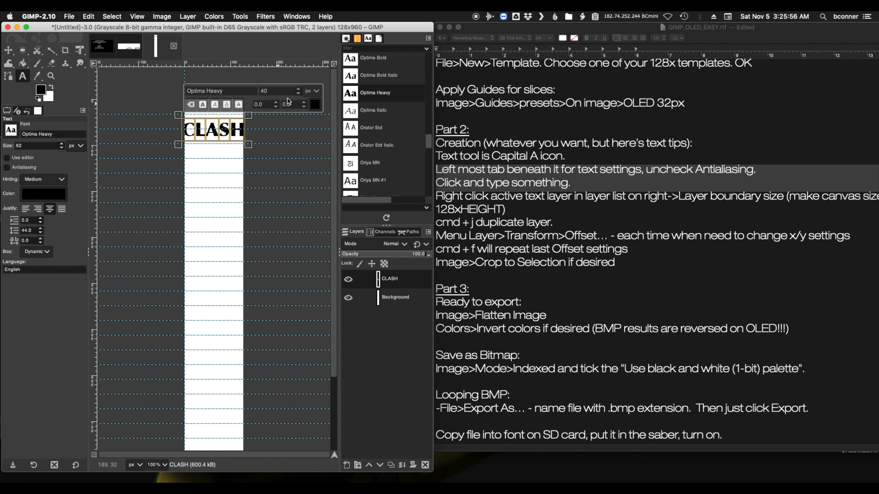
left_click(274, 91)
type("30")
key("Return")
left_click_drag(271, 91, 247, 91)
type("35")
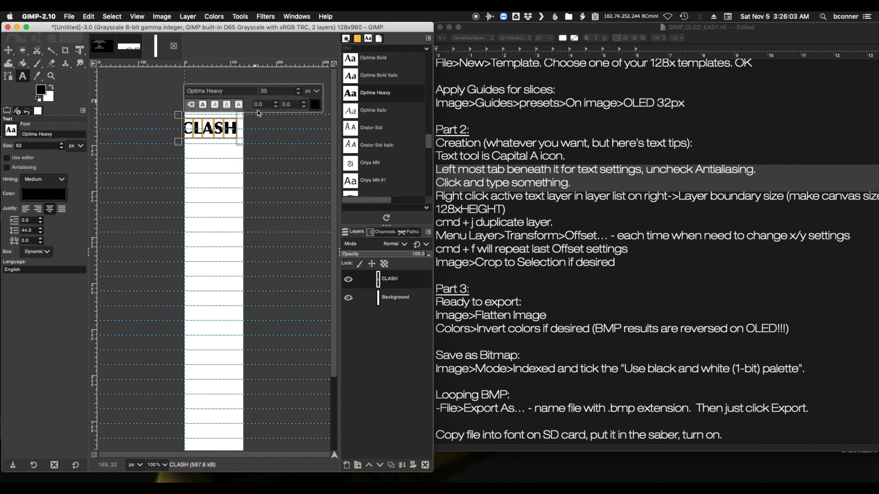
key("Return")
Move the CLASH text up so that it sits centred inside the first 32 px frame
left_click(8, 50)
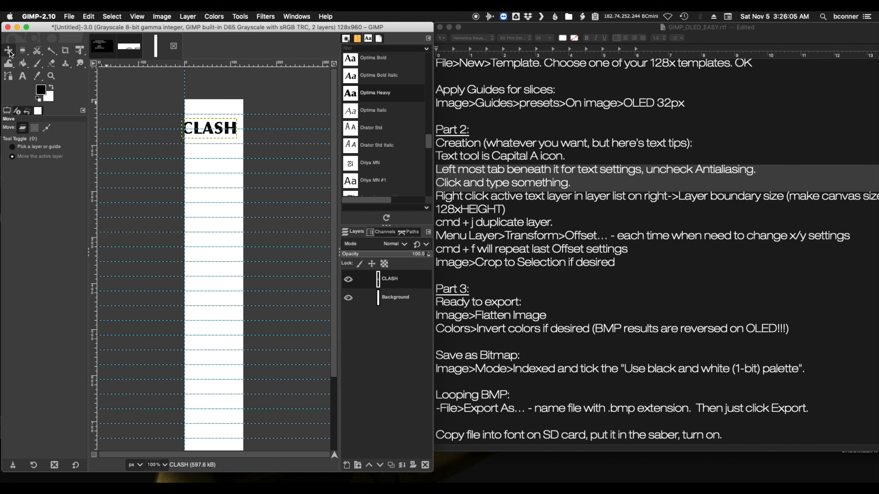
left_click_drag(196, 122, 202, 100)
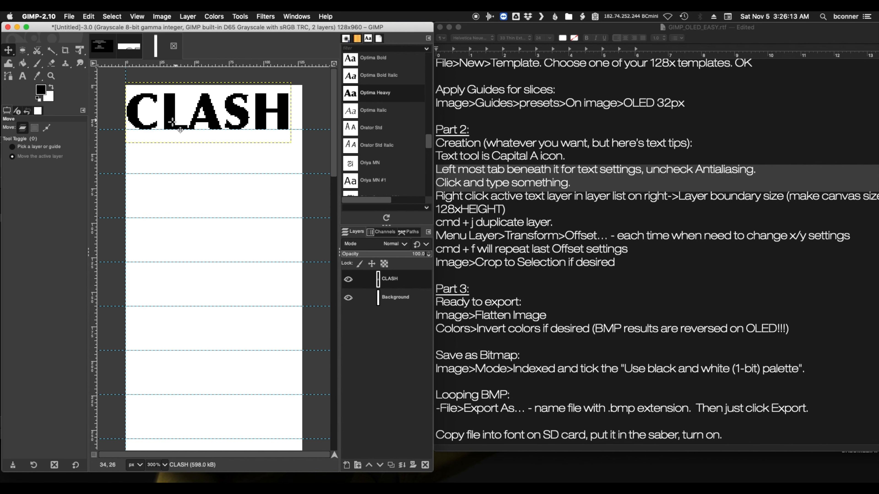
left_click_drag(173, 122, 177, 117)
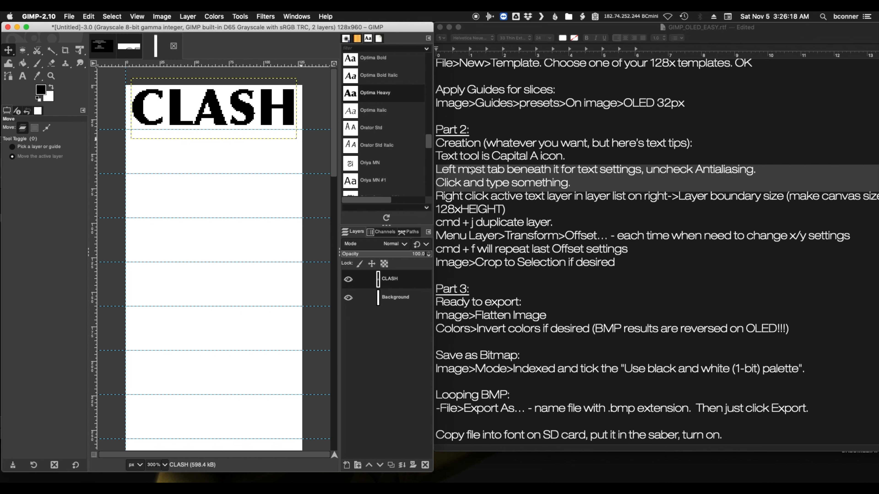
left_click(485, 188)
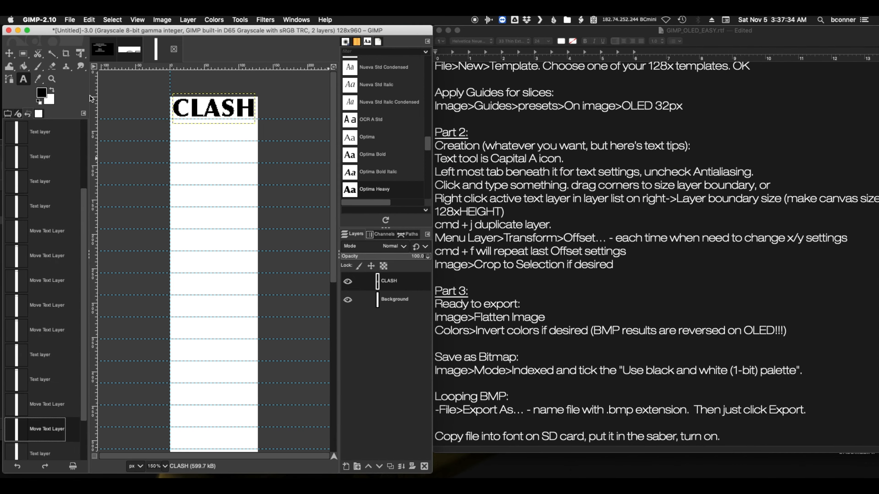
Stretch the CLASH text box by its corners to span the canvas's width and extend down to its lower end
left_click(204, 112)
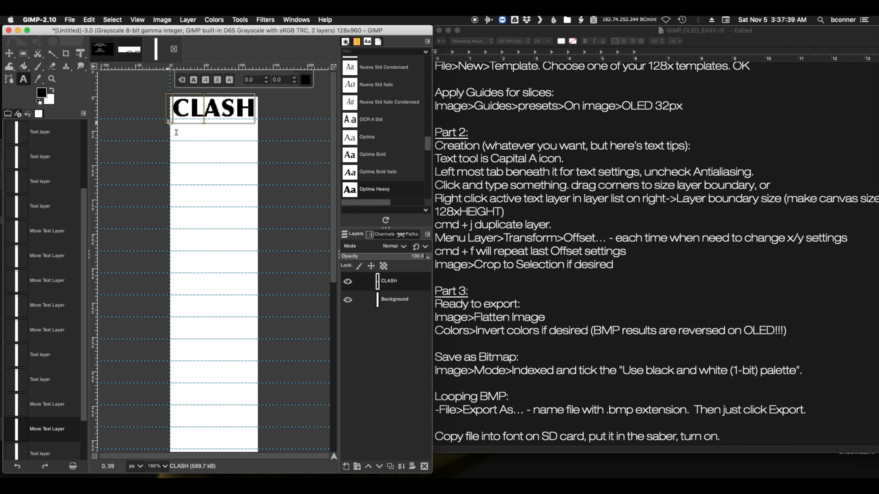
left_click_drag(169, 128, 159, 127)
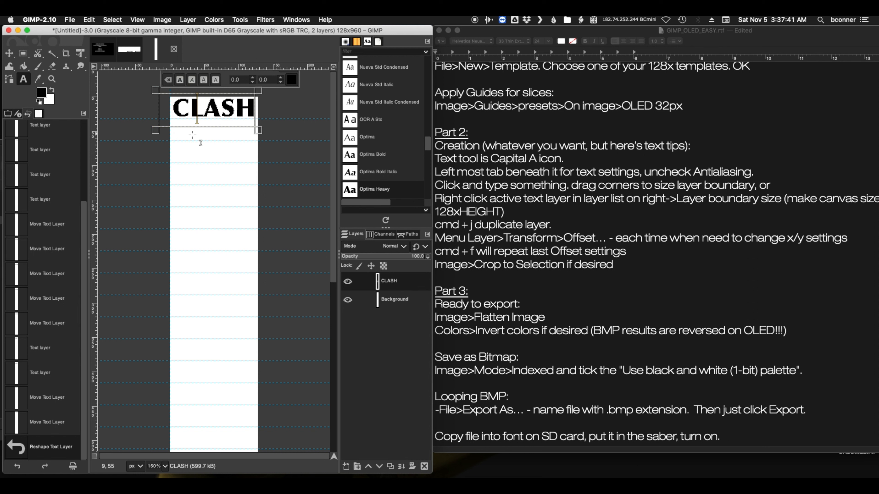
left_click_drag(269, 142, 284, 432)
scroll(282, 394, "down", 10)
scroll(286, 364, "down", 2)
left_click_drag(248, 268, 261, 422)
left_click_drag(187, 419, 180, 420)
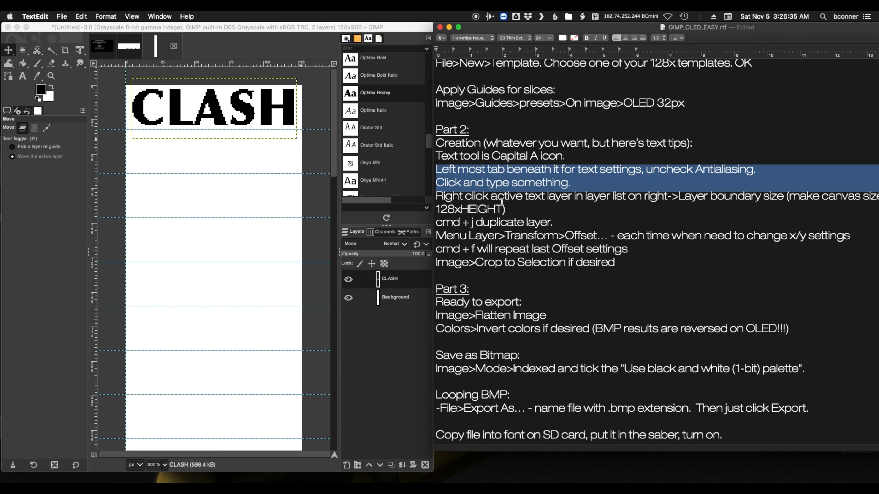
Highlight the notes' layer-list instruction and widen the CLASH text layer's boundary size so it extends past both sides of the canvas
left_click_drag(463, 199, 679, 202)
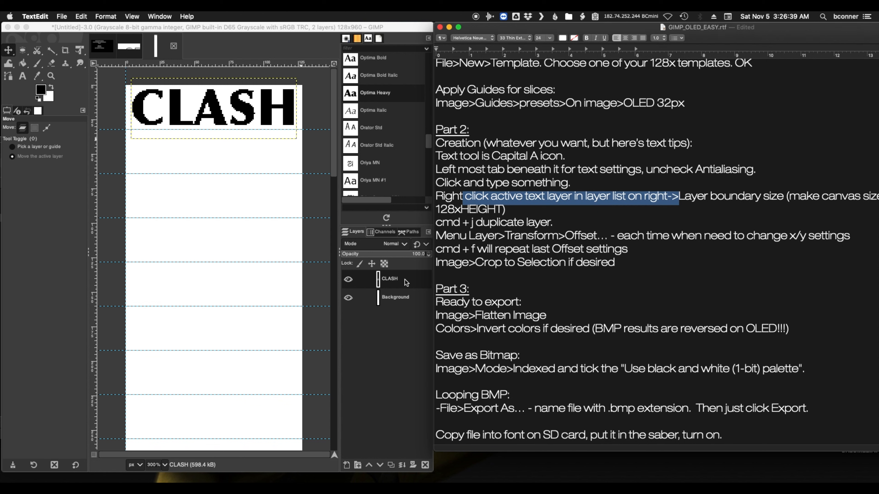
left_click(391, 281)
right_click(391, 282)
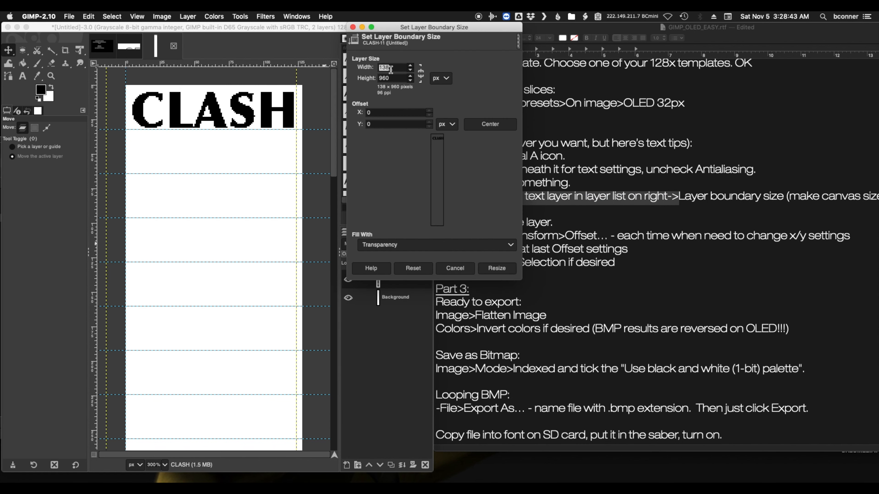
type("1")
left_click(491, 267)
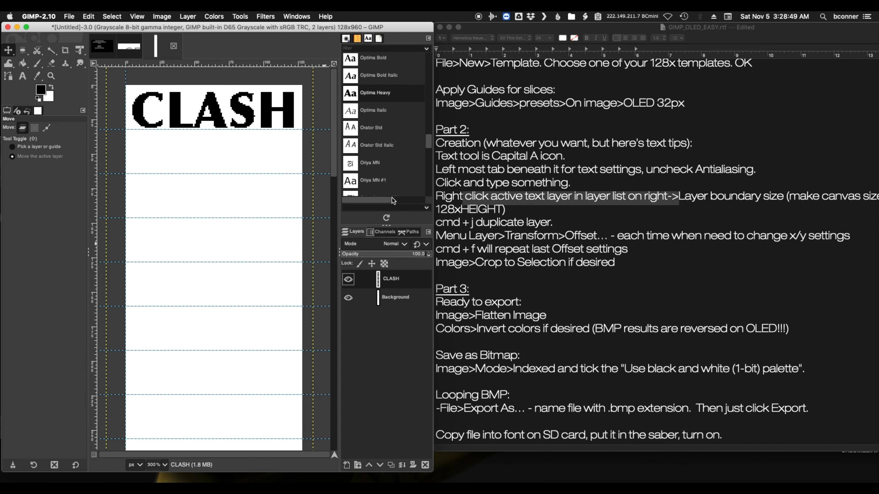
Highlight the notes' duplicate-layer line and duplicate the CLASH text layer
left_click(518, 209)
left_click_drag(438, 222, 555, 223)
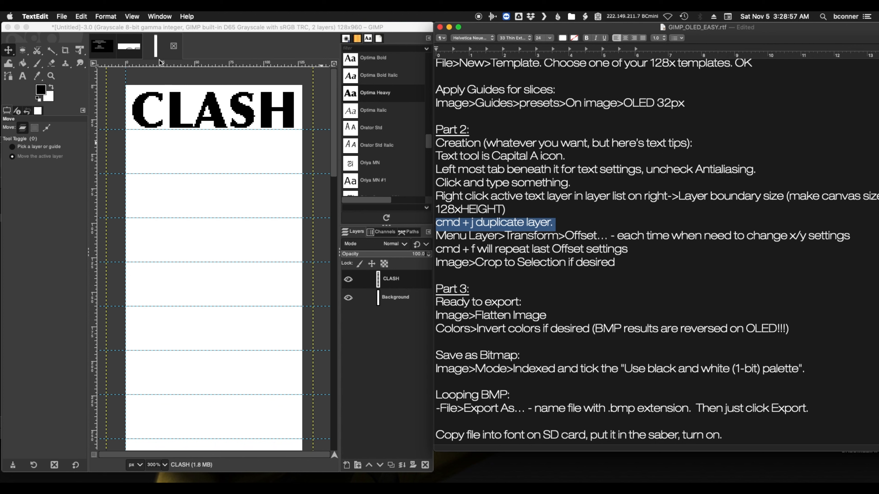
left_click(235, 31)
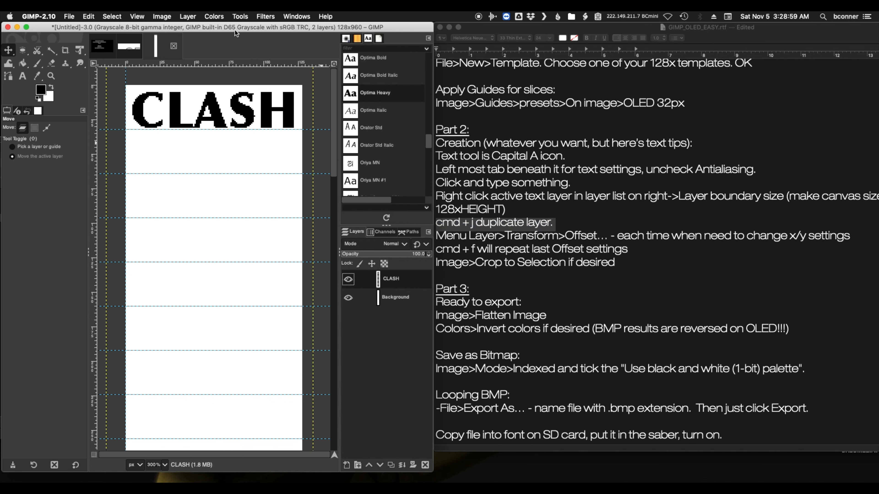
key("super+j")
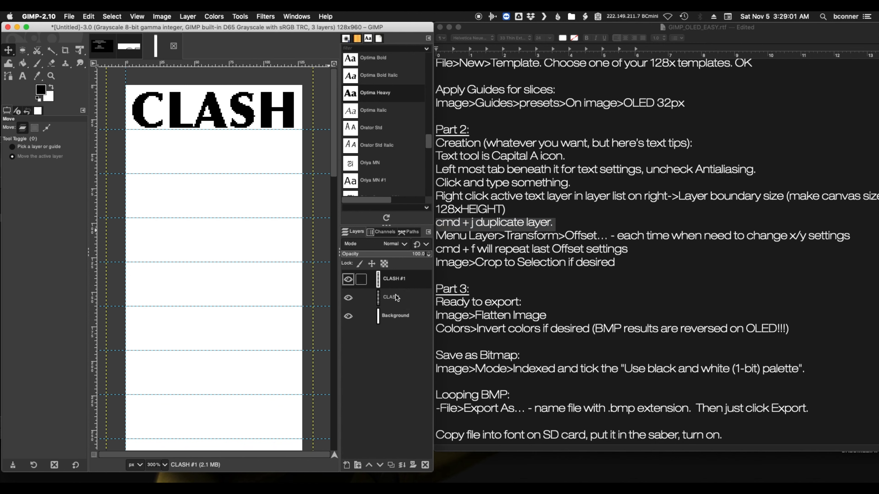
Highlight the Layer > Transform > Offset line in the notes and open the Offset command for the CLASH copy
left_click(437, 236)
left_click_drag(436, 236, 857, 237)
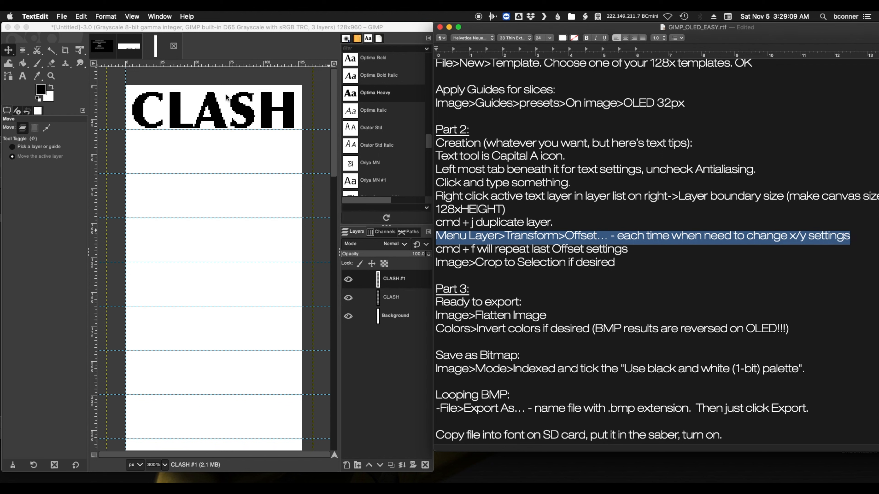
left_click(136, 27)
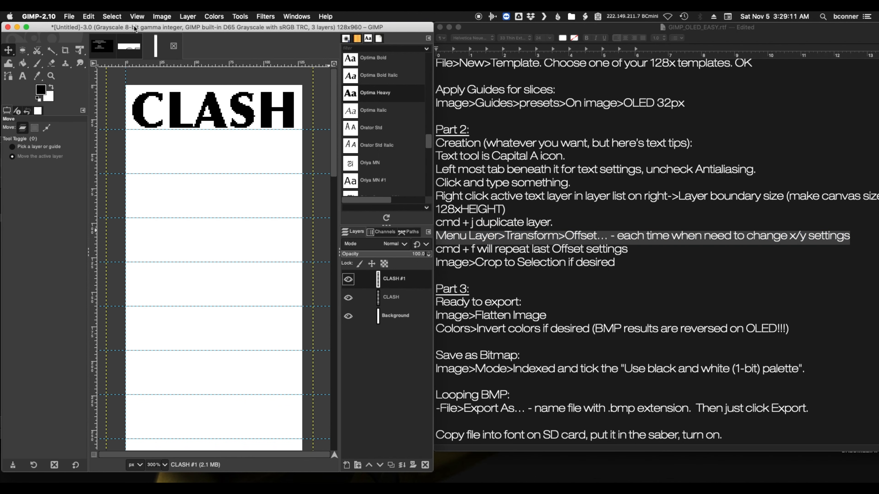
left_click(177, 16)
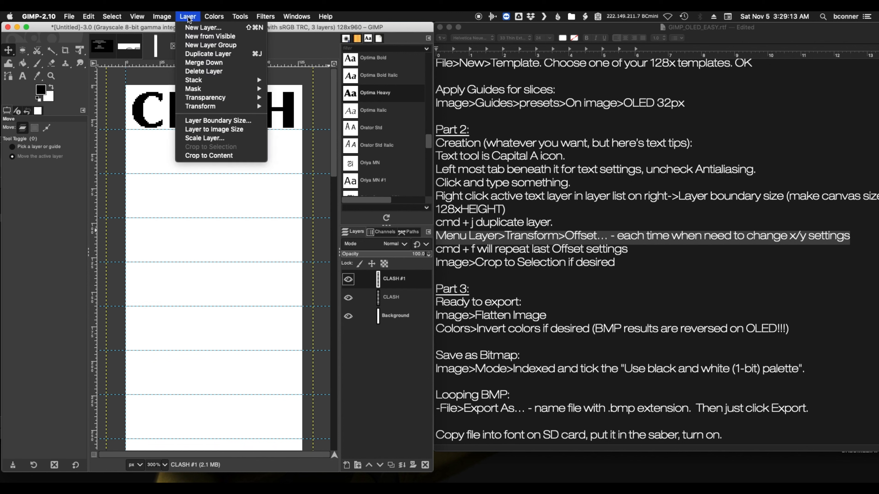
mouse_move(210, 106)
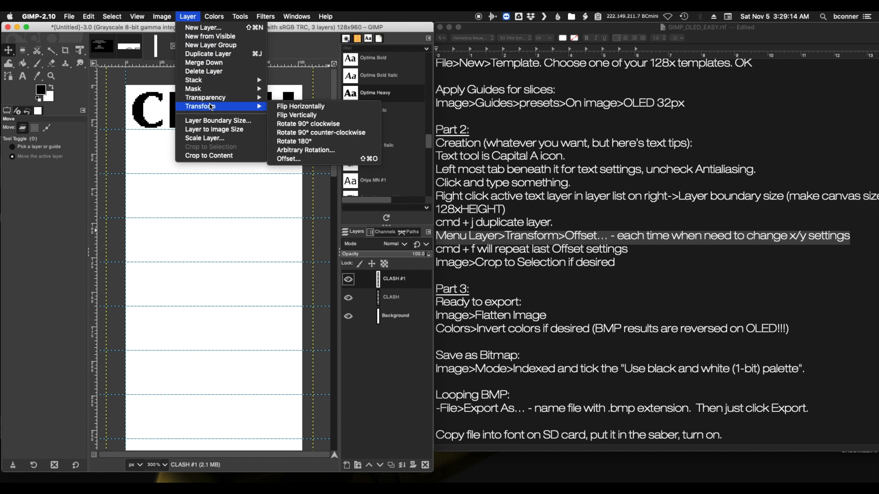
left_click(304, 162)
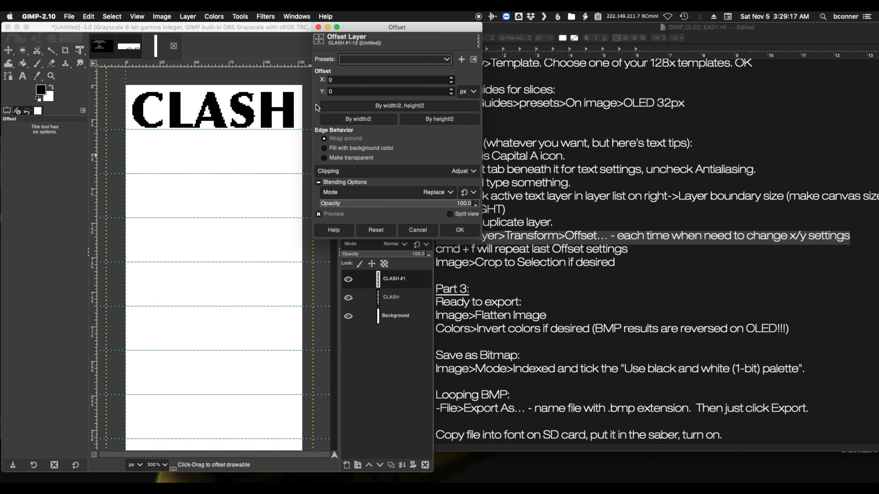
Look up the Transform > Offset command by searching for "offse" and offset the CLASH copy down by one 32 px slice
left_click(330, 16)
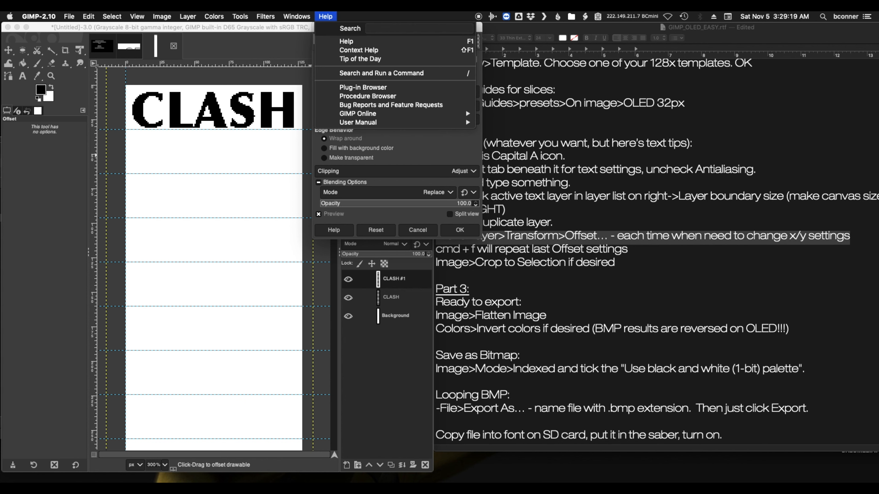
type("offse")
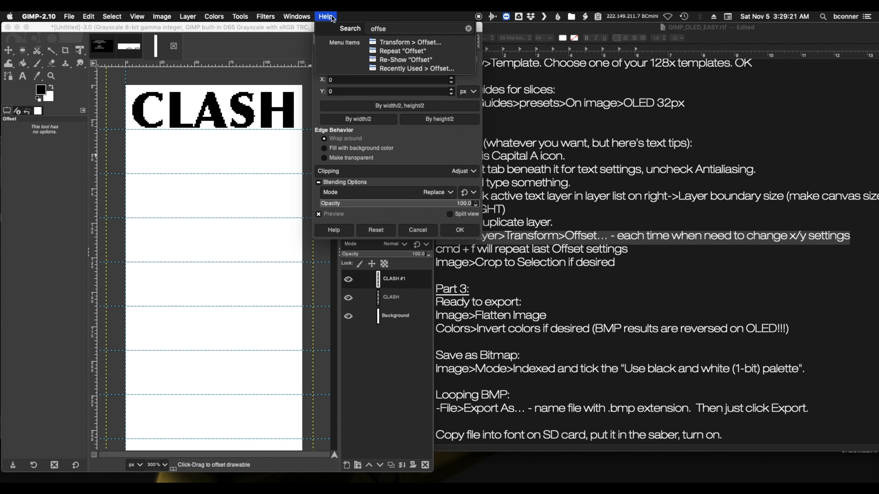
mouse_move(401, 41)
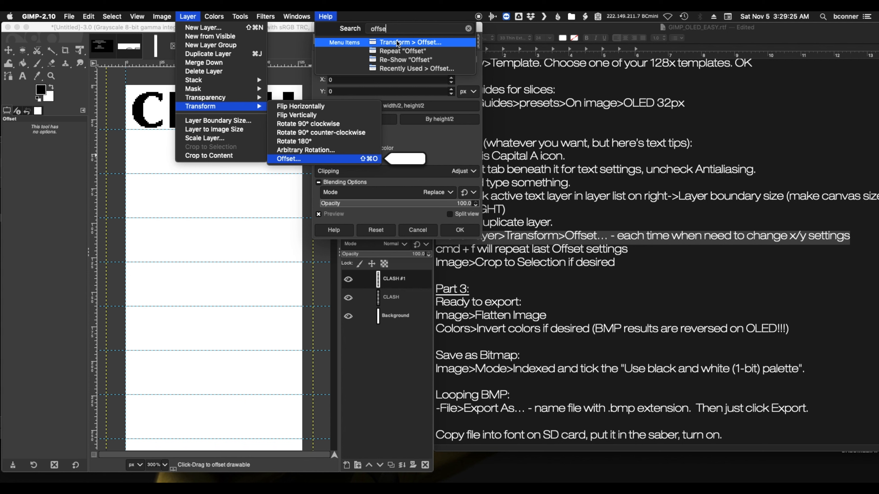
left_click(397, 42)
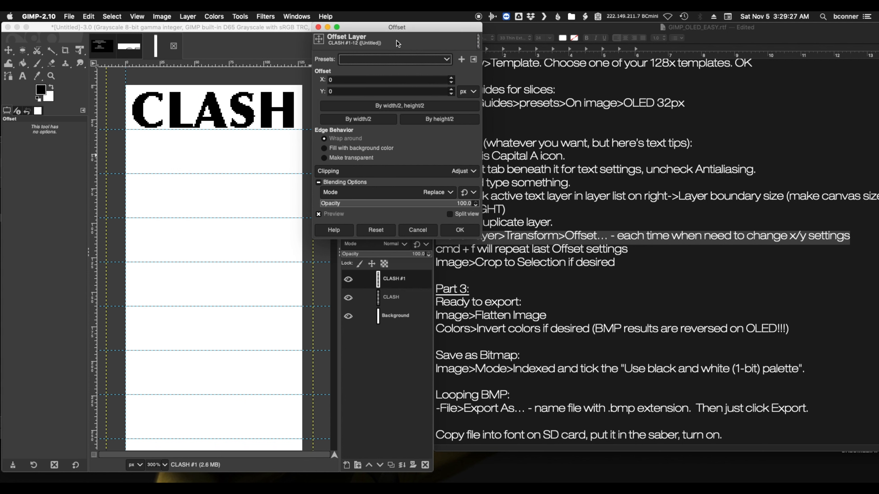
left_click(350, 81)
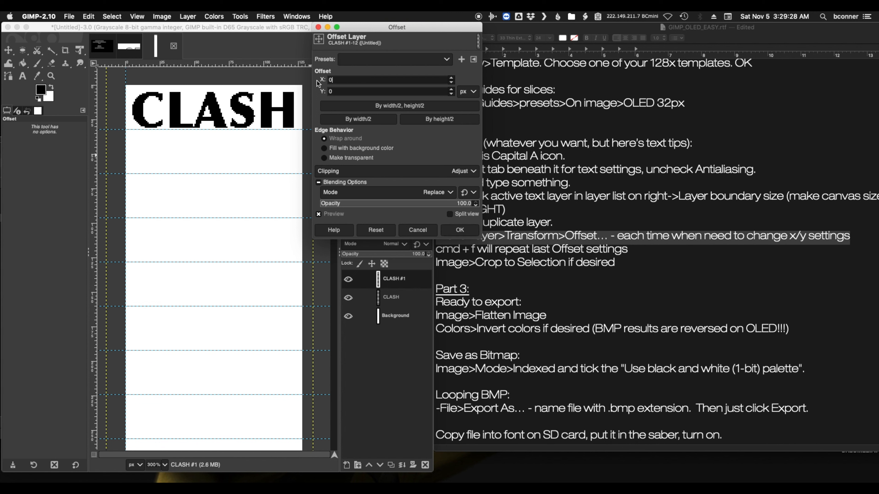
double_click(340, 92)
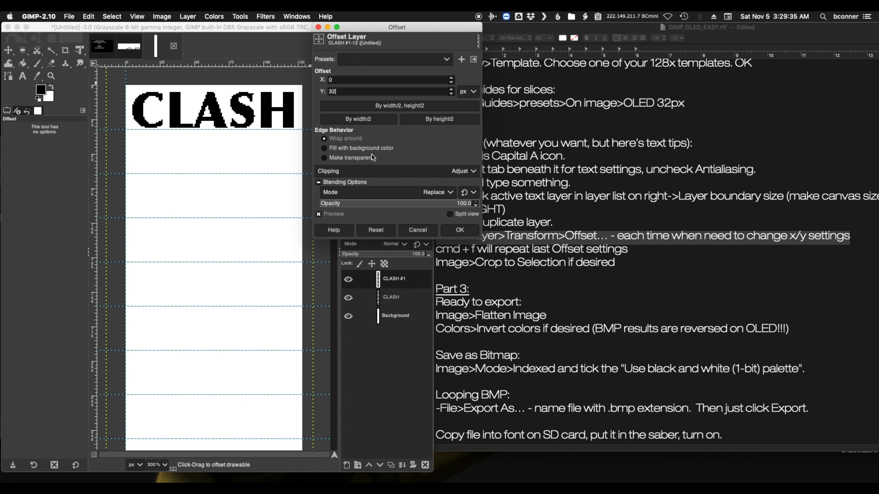
left_click(459, 230)
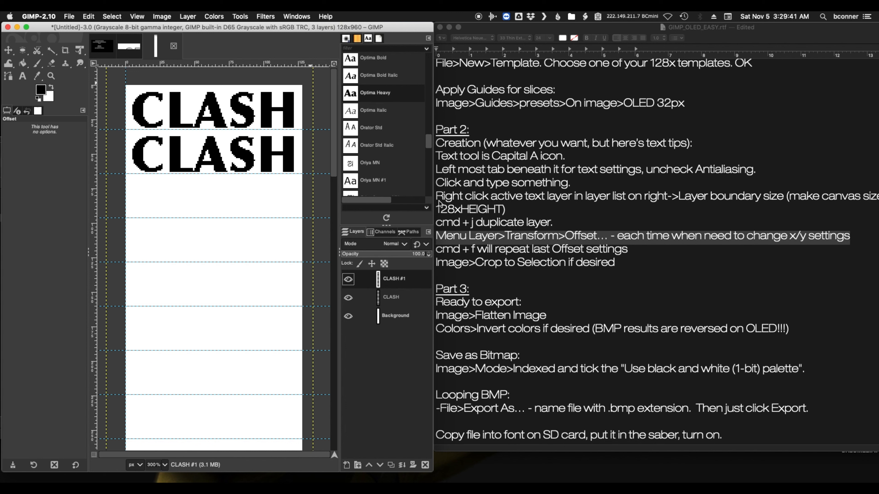
Highlight the notes' repeat-offset line, duplicate the shifted CLASH layer and repeat the offset to fill the third slice
left_click(478, 253)
left_click_drag(443, 249, 633, 249)
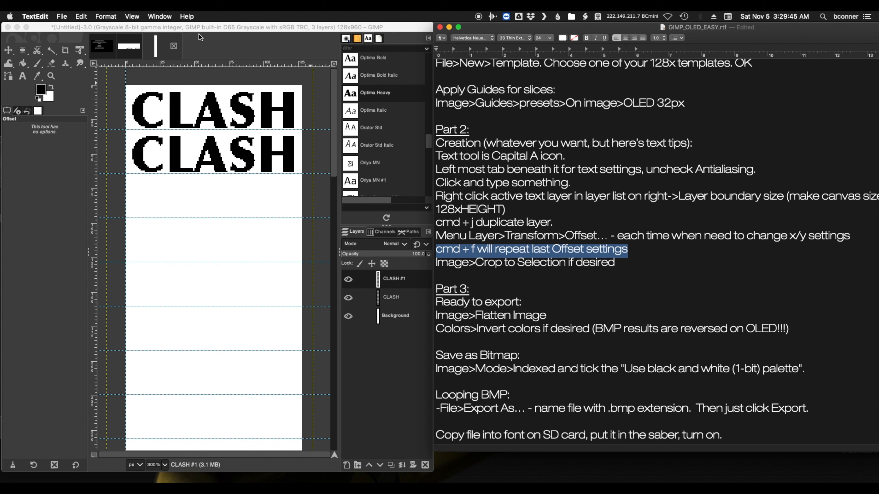
left_click(206, 28)
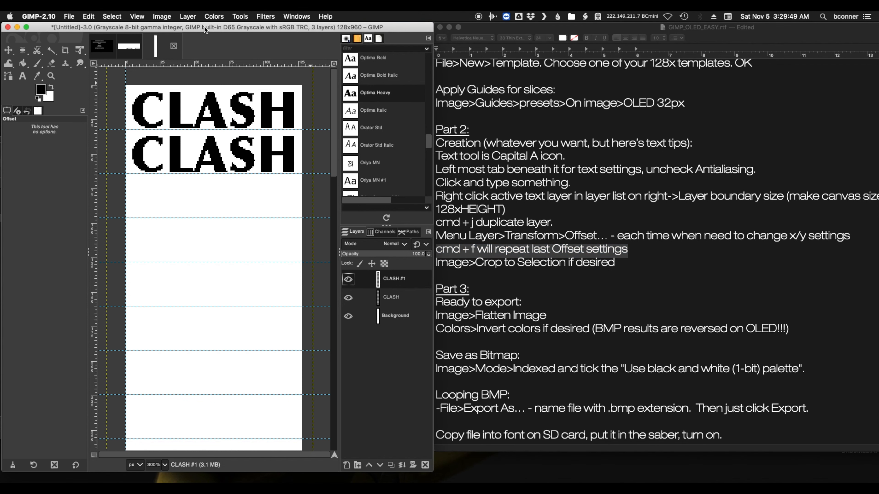
key("super+j")
key("super+f")
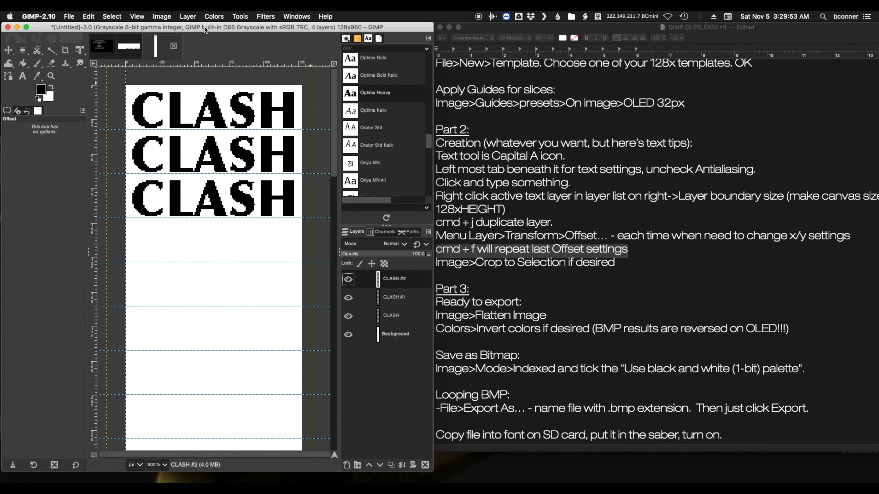
Keep duplicating the newest CLASH layer and repeating the offset to fill the next six slices
key("super+j")
key("super+f")
key("super+j")
key("super+f")
key("super+j")
key("super+f")
key("super+j")
key("super+f")
key("super+j")
key("super+f")
key("super+j")
key("super+f")
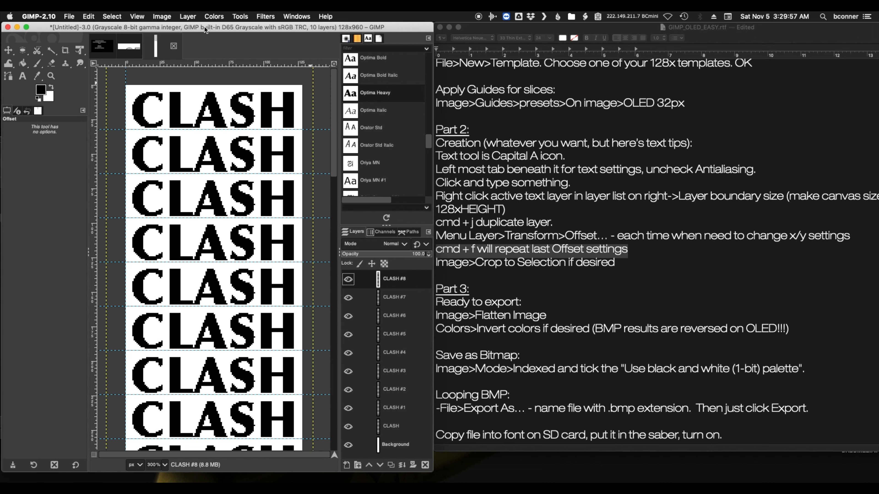
Add more duplicated and offset CLASH layers to fill the remaining slices towards the canvas's lower end
scroll(247, 217, "down", 10)
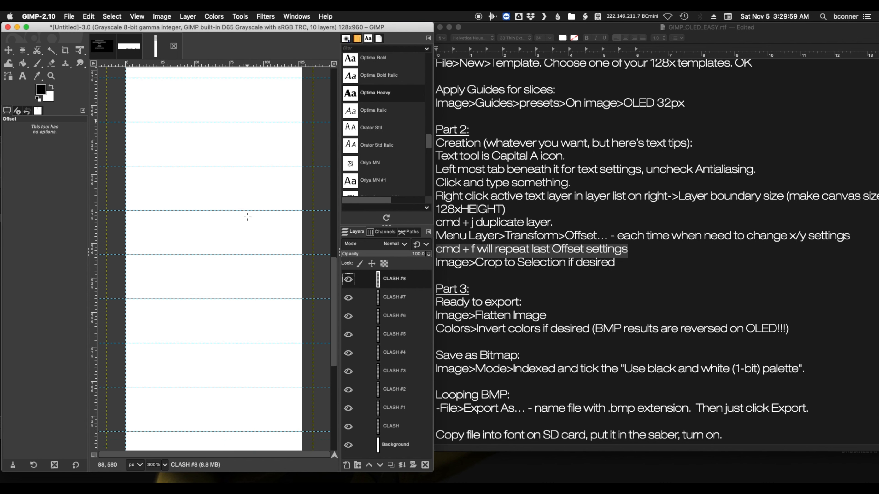
scroll(247, 217, "down", 5)
key("super+j")
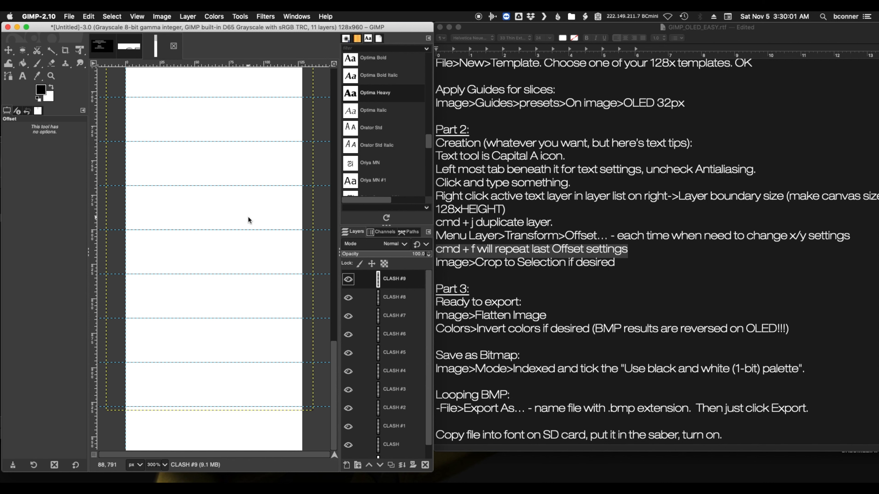
key("super+j")
key("super+j")
key("super+j")
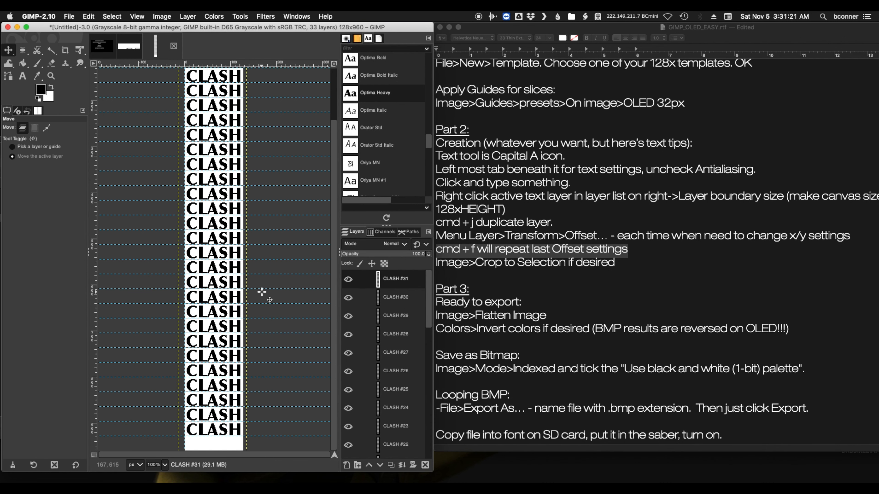
scroll(263, 293, "up", 3)
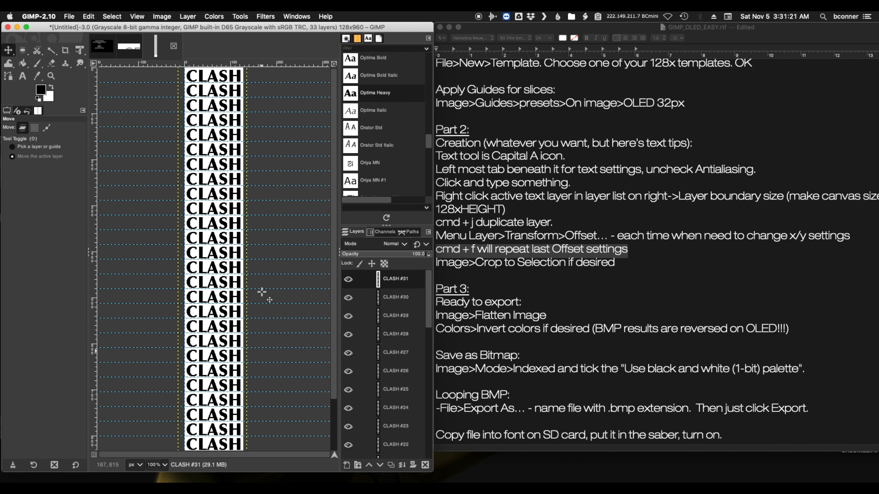
key("super+minus")
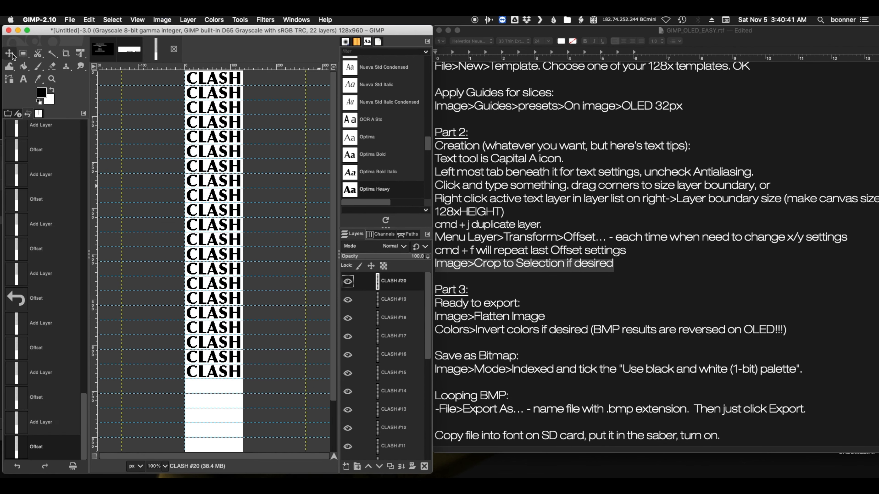
Select the first twenty CLASH frames with Rectangle Select and crop the image to that selection at 128x640
left_click(23, 53)
left_click(48, 66)
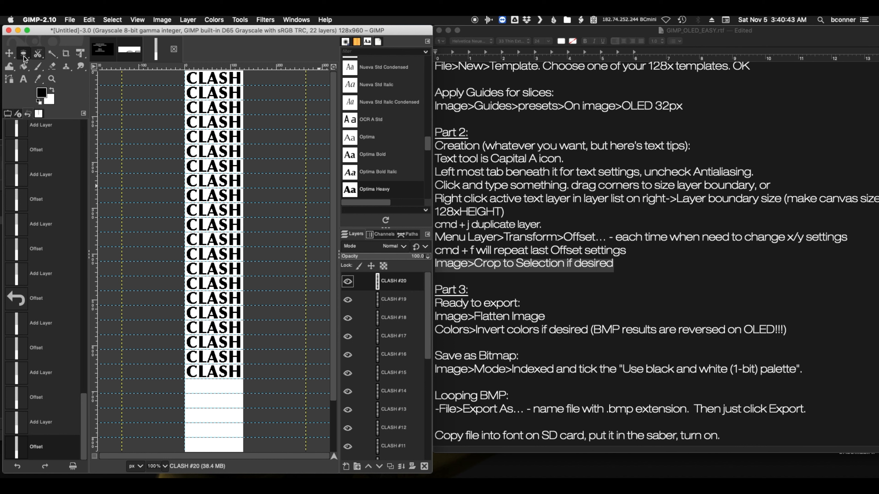
left_click(24, 55)
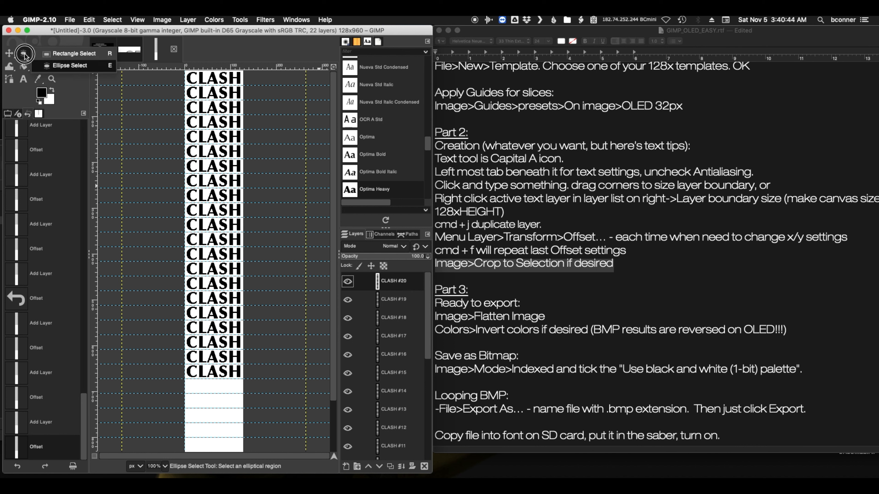
left_click(67, 56)
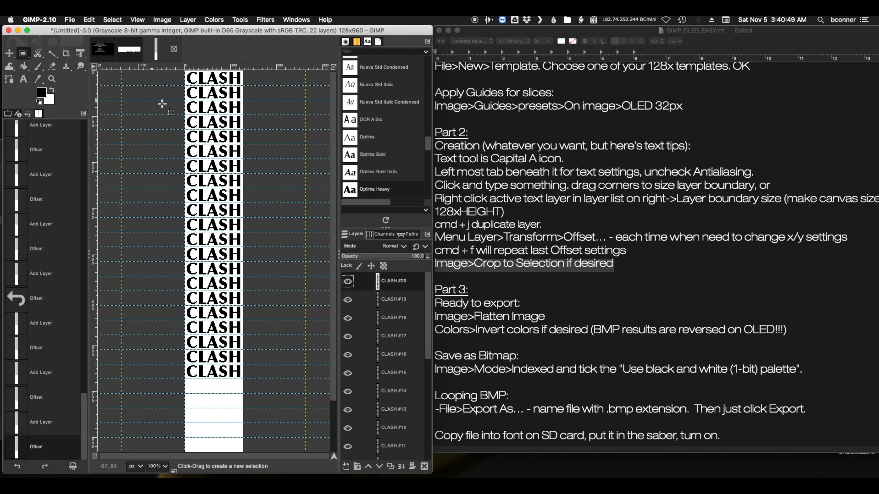
key("minus")
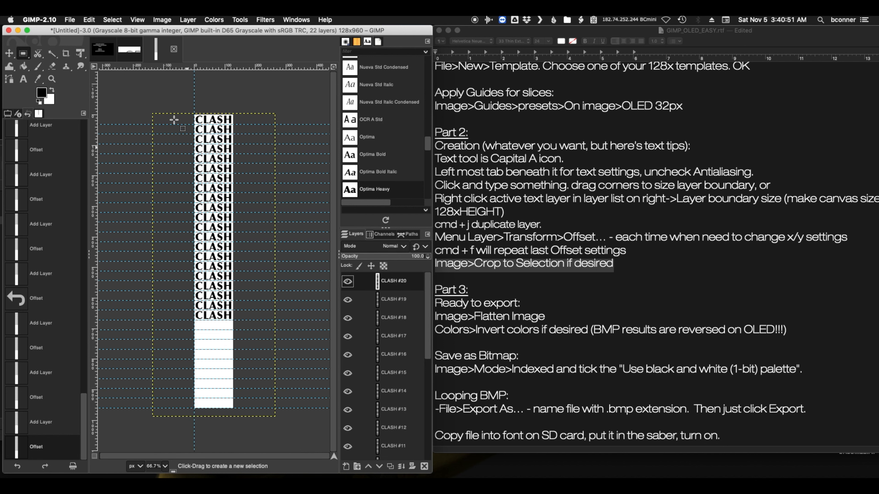
left_click_drag(186, 104, 251, 310)
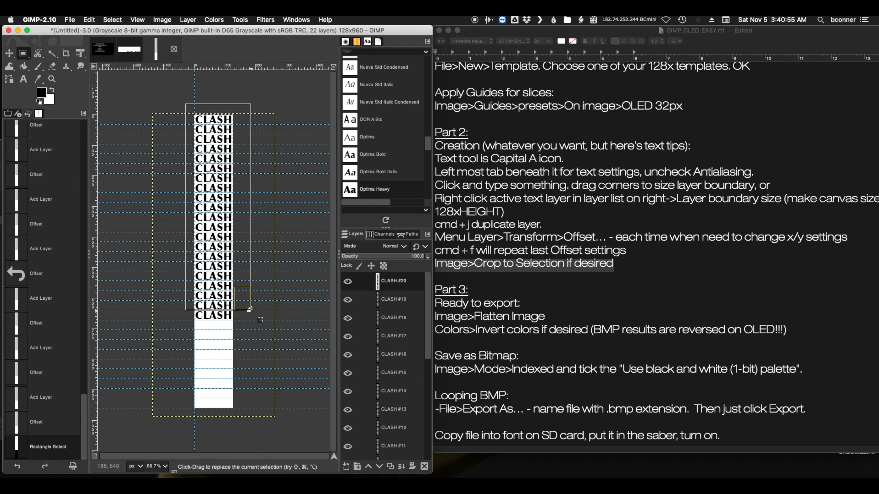
left_click(162, 20)
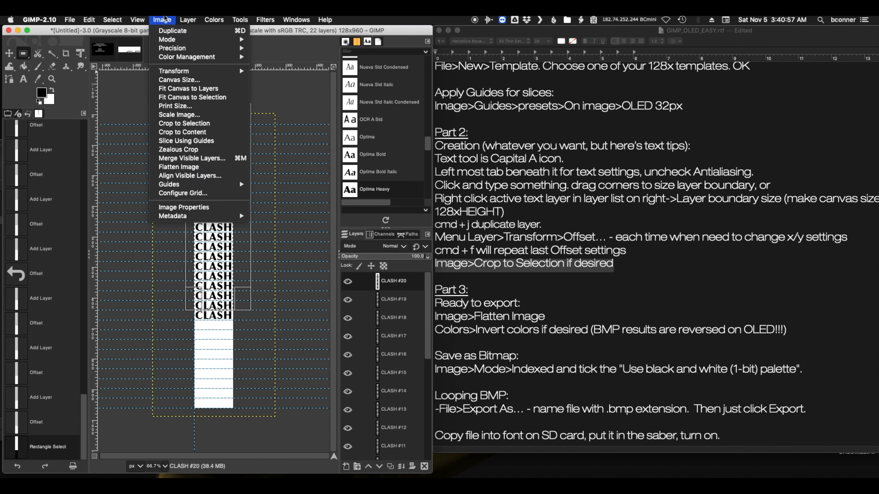
left_click(202, 124)
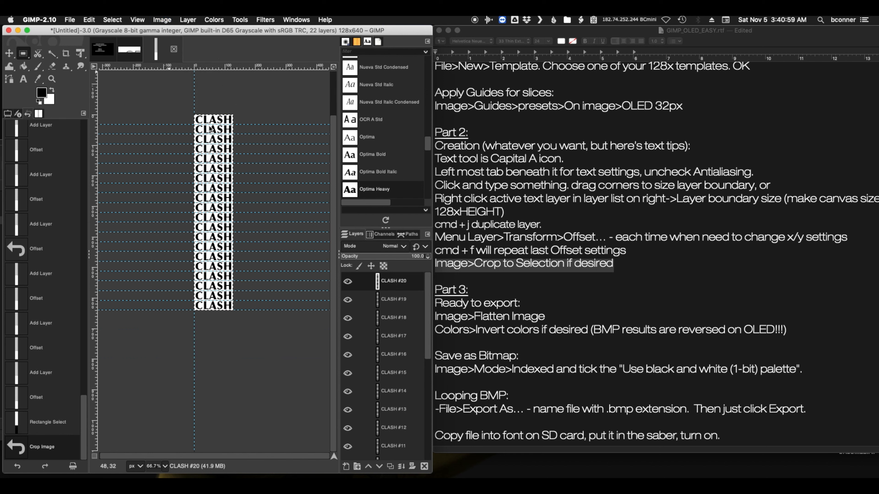
Remove the lowest CLASH slice with the Crop tool, cropping the image to 128x608
left_click(66, 53)
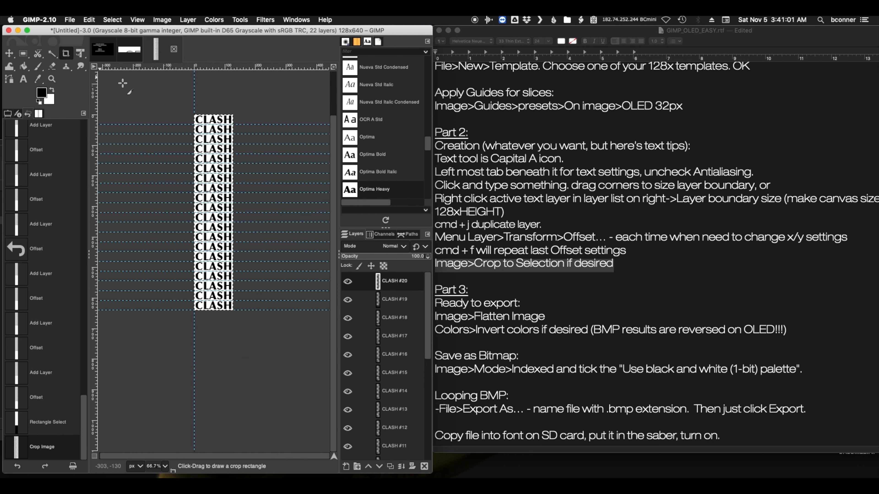
left_click_drag(179, 102, 256, 301)
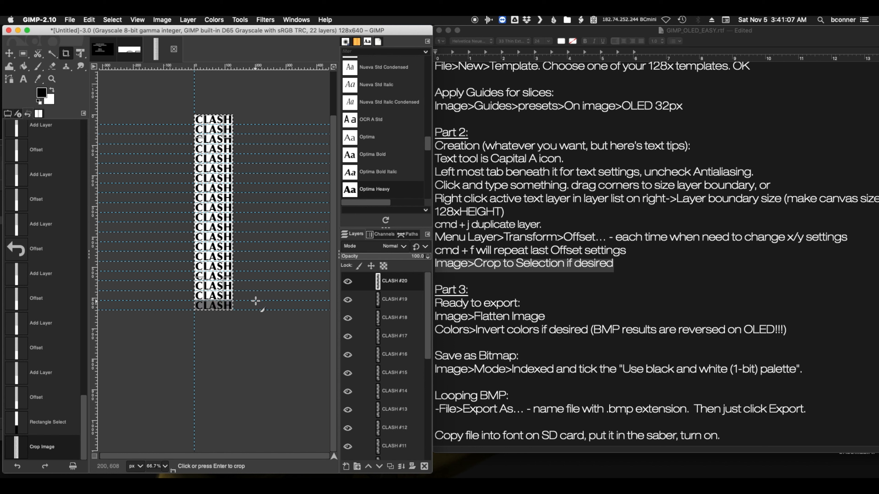
key("Return")
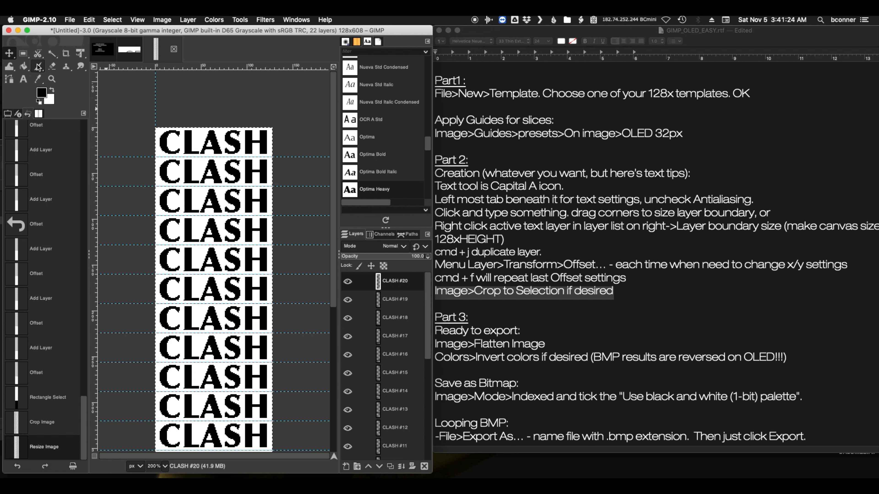
Activate the Eraser and set its brush size to 30
left_click(53, 67)
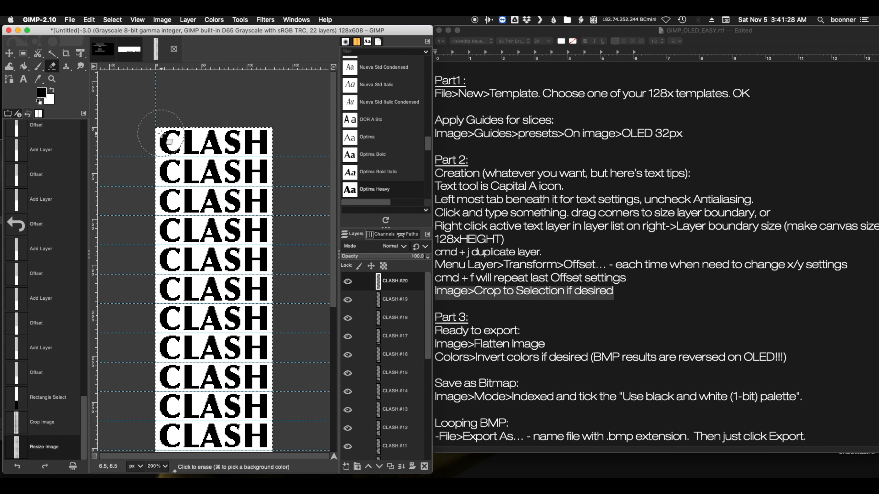
left_click(7, 114)
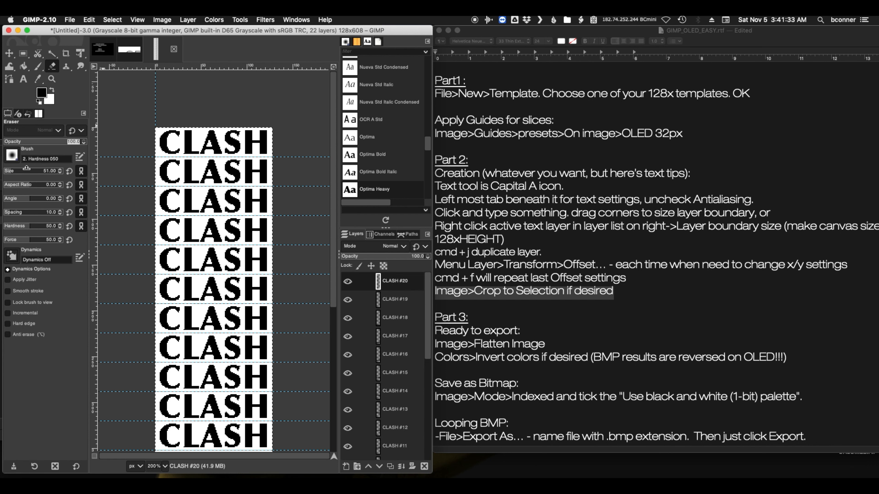
mouse_move(42, 170)
left_mouse_down()
mouse_move(10, 171)
mouse_move(19, 176)
left_mouse_up()
Select the original CLASH layer, try erasing the L in the first slice, and undo the strokes
scroll(403, 300, "down", 6)
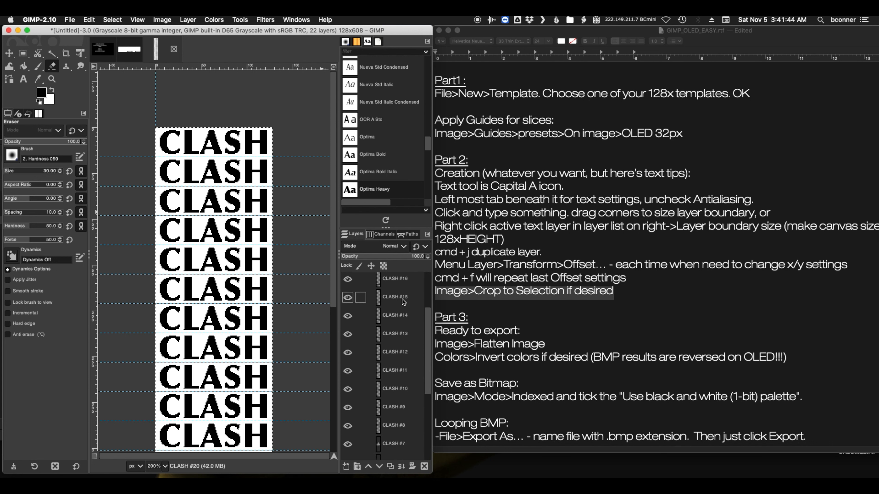
scroll(398, 320, "up", 6)
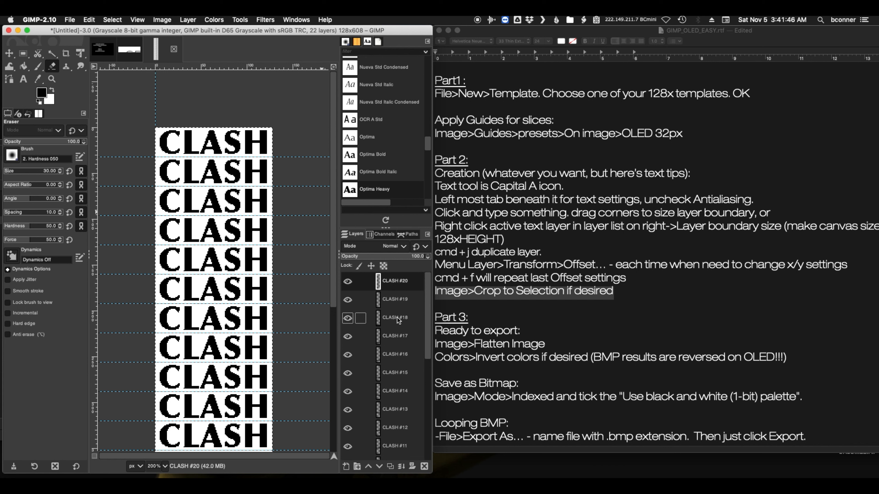
scroll(398, 312, "down", 6)
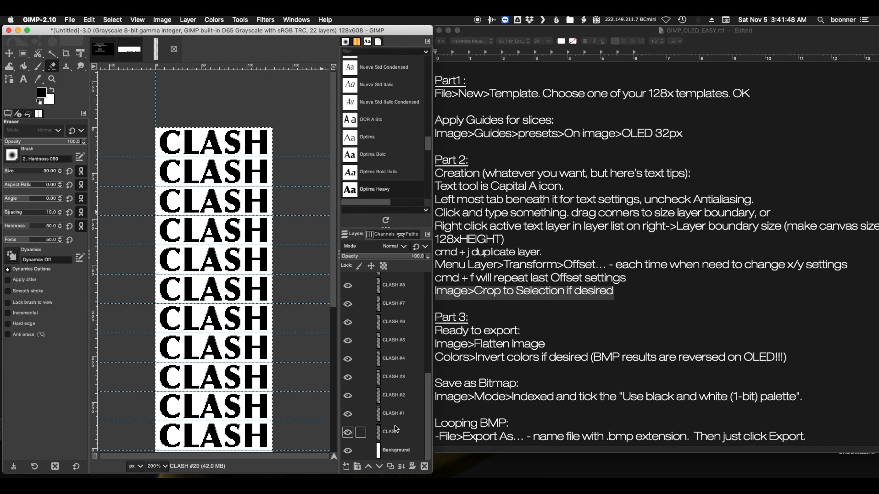
left_click(391, 432)
left_click_drag(191, 135, 191, 150)
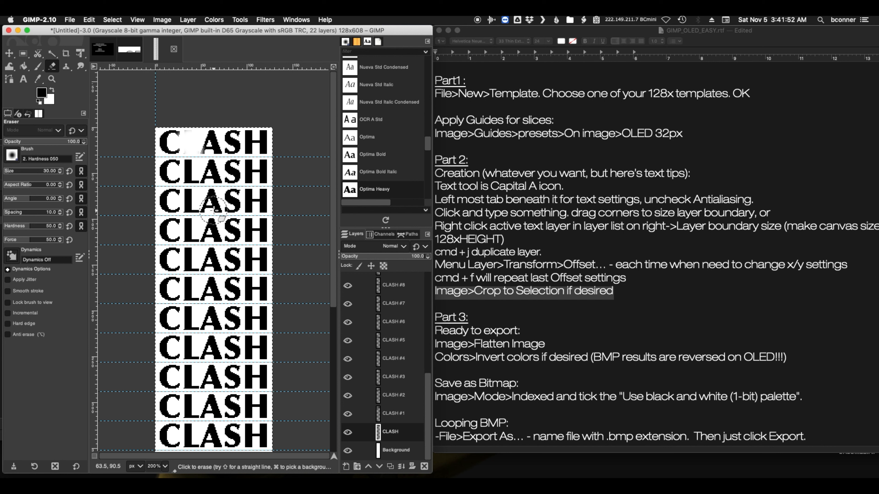
key("super+z")
key("super+z")
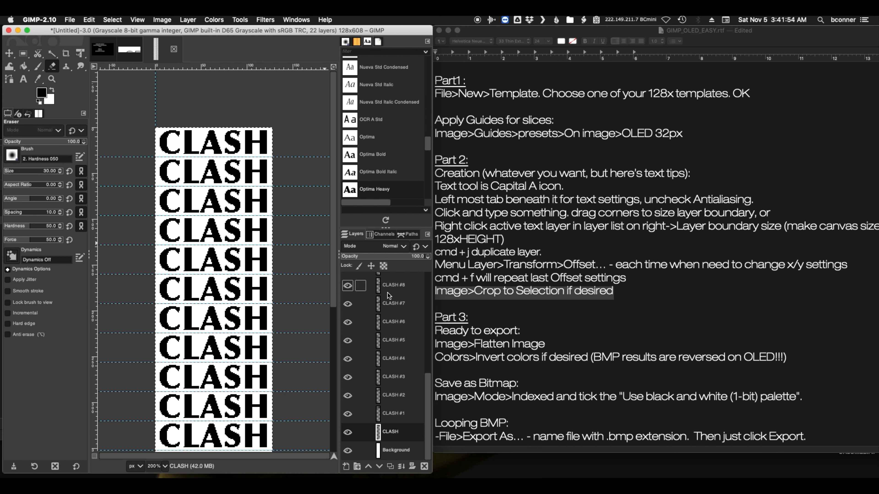
Flatten the image into a single layer, start erasing in the first slice, and set the Eraser's hardness to 100
left_click(167, 23)
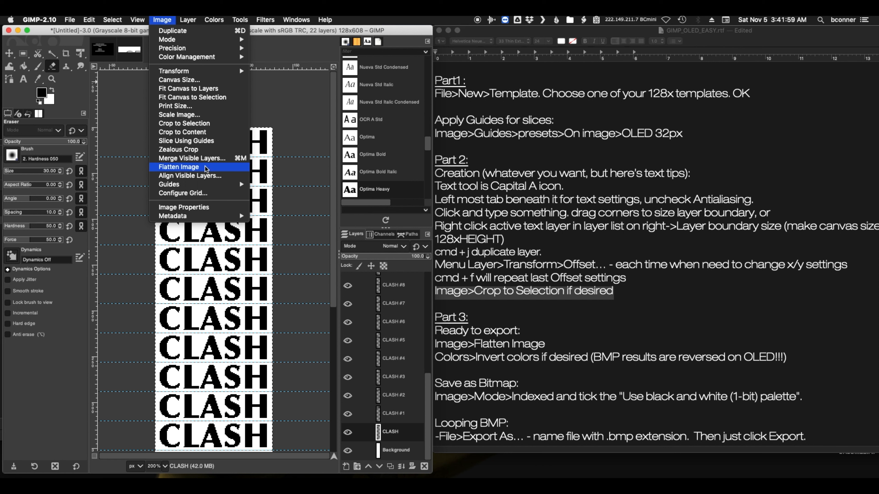
left_click(189, 167)
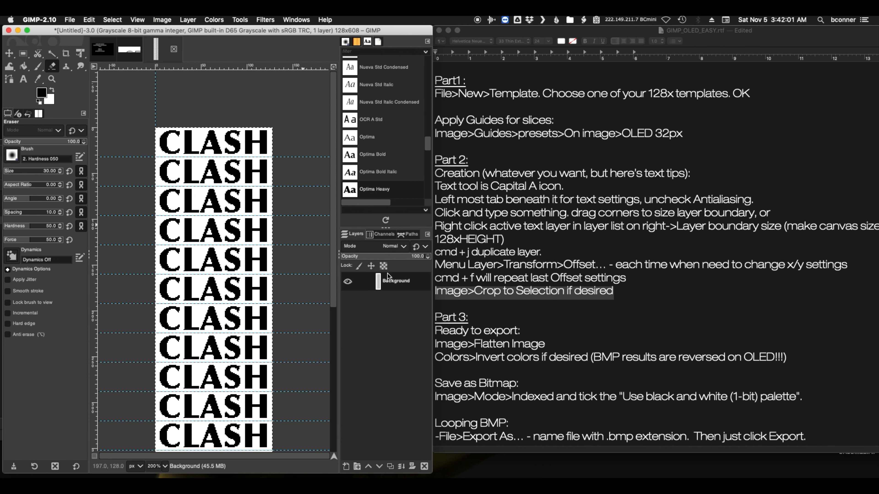
left_click_drag(190, 137, 259, 139)
left_click_drag(38, 225, 63, 225)
Erase the trailing letters in the first four slices, leaving C, CL, CLA and CLAS
left_click_drag(258, 142, 211, 136)
left_click_drag(213, 171, 258, 172)
mouse_move(236, 201)
left_mouse_down()
mouse_move(265, 206)
mouse_move(258, 238)
left_mouse_up()
scroll(207, 270, "down", 6)
scroll(165, 303, "up", 5)
Erase the leading letters in slices seven to ten, leaving LASH, ASH, SH and H, and clear slice eleven completely
left_click_drag(168, 255, 168, 268)
left_click_drag(168, 290, 180, 287)
left_click_drag(169, 321, 207, 320)
scroll(190, 342, "down", 5)
left_click_drag(170, 173, 230, 175)
left_click_drag(257, 203, 169, 202)
scroll(210, 231, "up", 5)
Erase the leading letters in slices twelve to fifteen, leaving H, SH, ASH and LASH, and clear the last two slices
scroll(210, 232, "down", 5)
left_click_drag(229, 231, 170, 232)
left_click_drag(211, 262, 169, 261)
mouse_move(187, 290)
left_mouse_down()
mouse_move(169, 291)
mouse_move(168, 325)
left_mouse_up()
mouse_move(167, 409)
left_mouse_down()
mouse_move(284, 408)
mouse_move(285, 430)
mouse_move(148, 436)
mouse_move(301, 444)
left_mouse_up()
Check the whole column of erased frames, and highlight the "Part 3:" heading in the TextEdit notes
left_click_drag(334, 276, 314, 147)
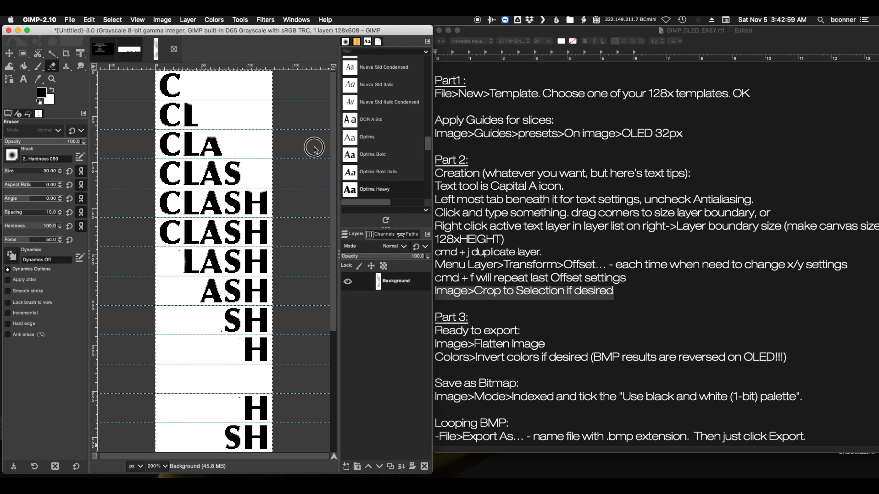
scroll(315, 148, "down", 10)
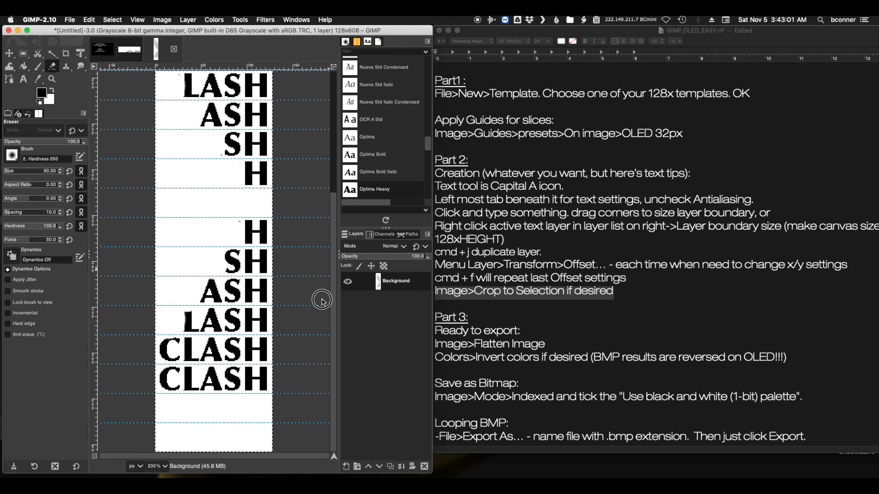
scroll(322, 291, "up", 5)
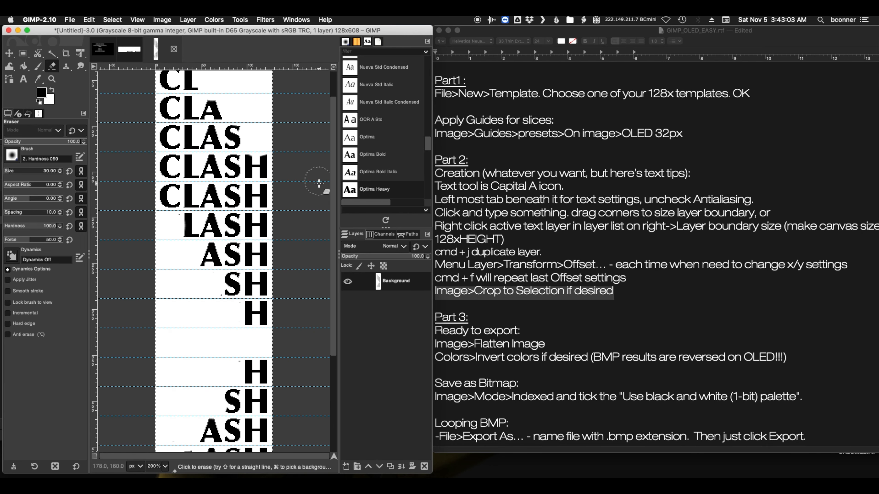
scroll(319, 183, "down", 2)
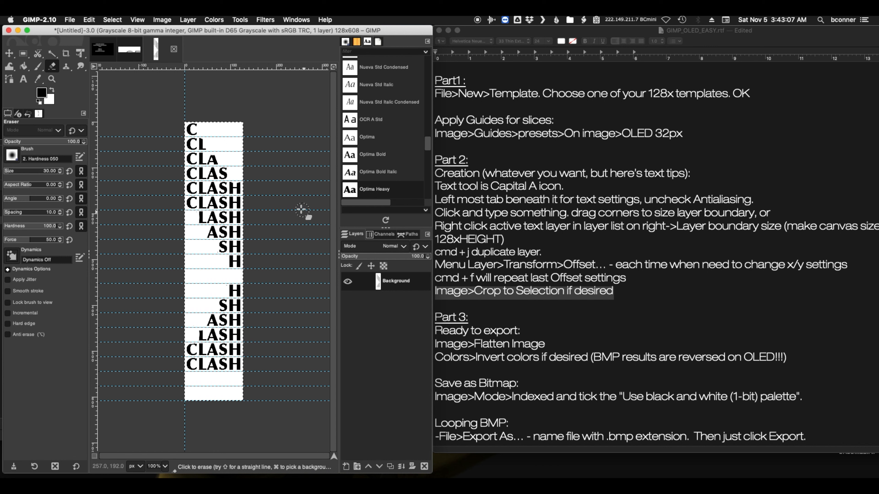
left_click(493, 304)
left_click_drag(436, 319, 475, 319)
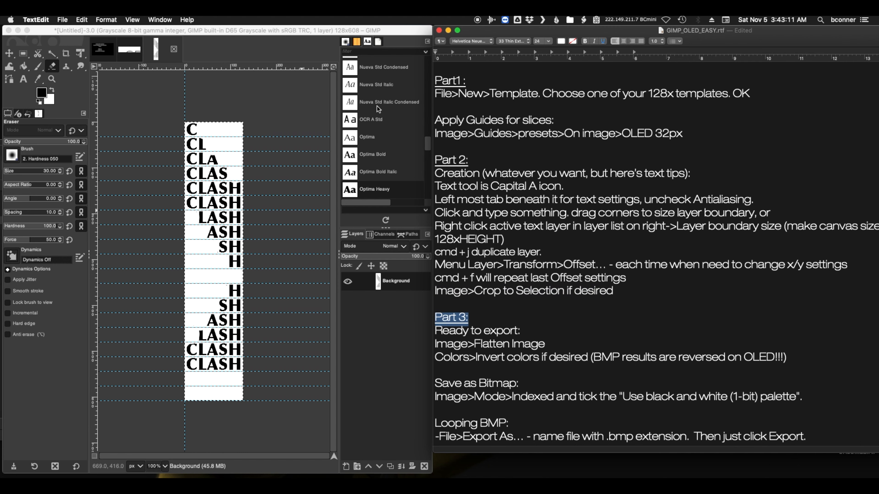